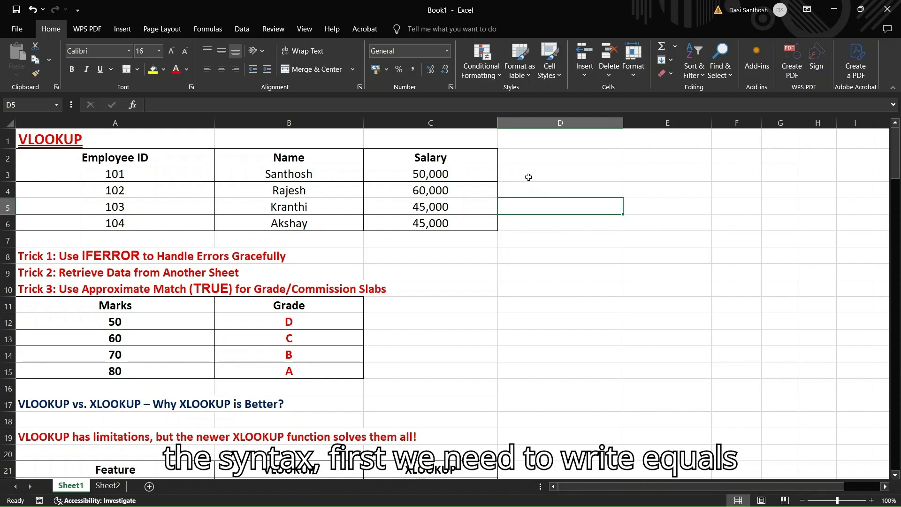
# Start a VLOOKUP formula in cell D3 with 102 as the lookup value
pyautogui.click(528, 177)
pyautogui.write('=')
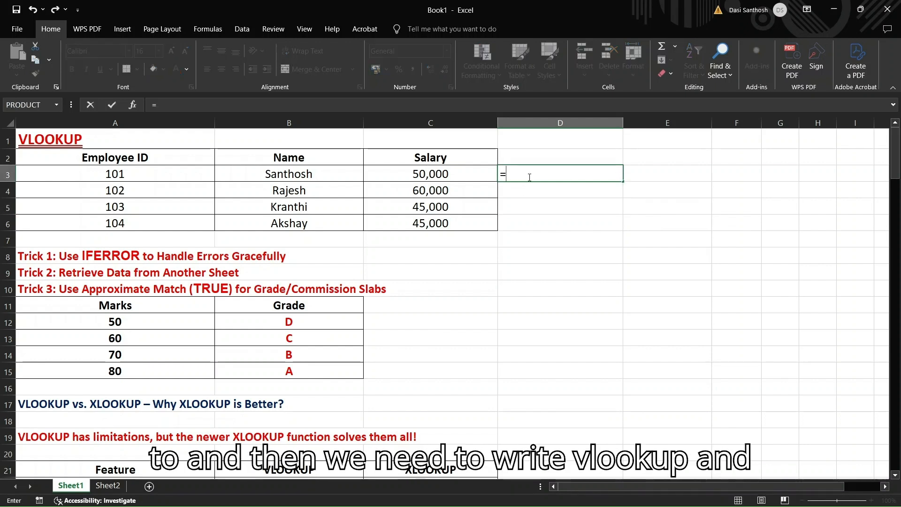
pyautogui.write('vlookup')
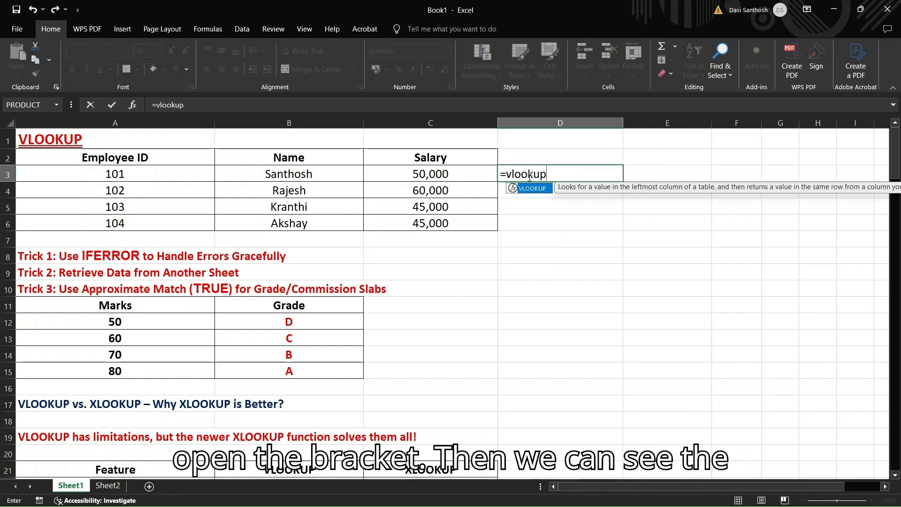
pyautogui.write('(')
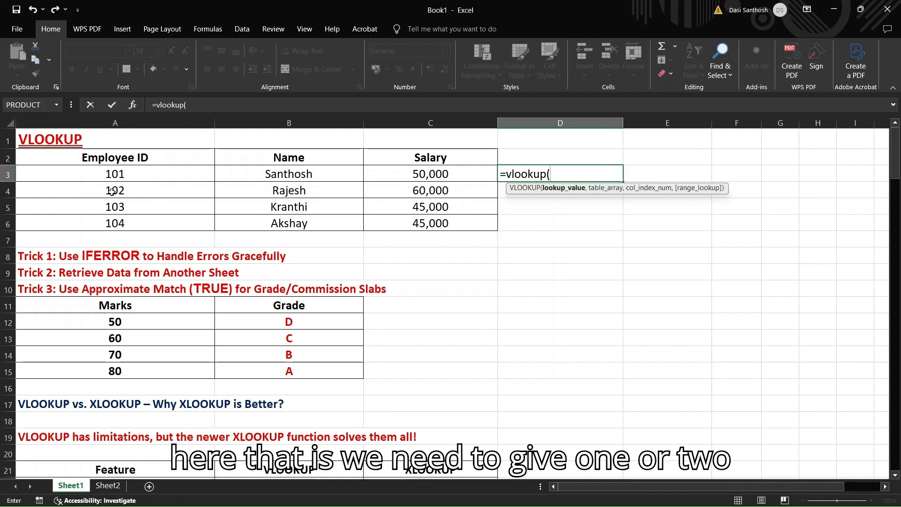
pyautogui.write('102,')
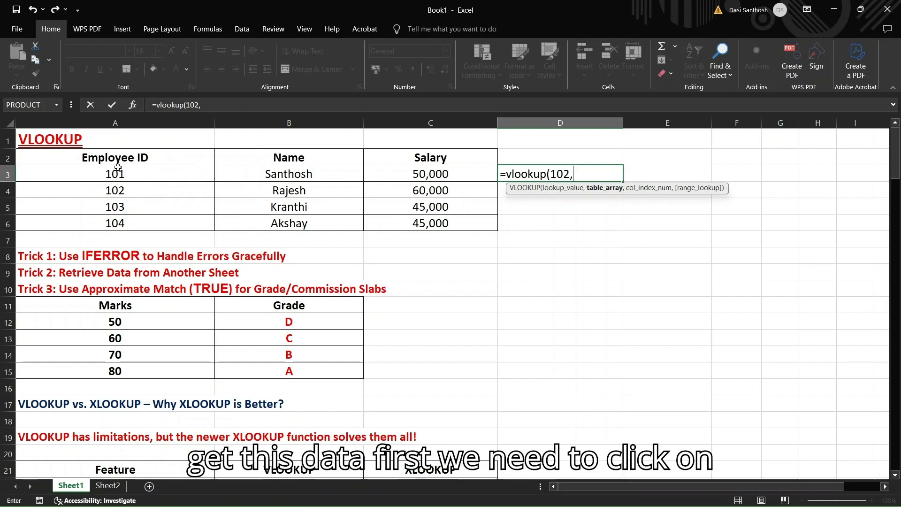
# Set the table array of the D3 VLOOKUP to the employee table, range A2:C6, including its header row
pyautogui.moveTo(122, 160); pyautogui.dragTo(488, 158)
pyautogui.hotkey('shift', 'Down')
pyautogui.hotkey('shift', 'Down')
pyautogui.hotkey('shift', 'Down')
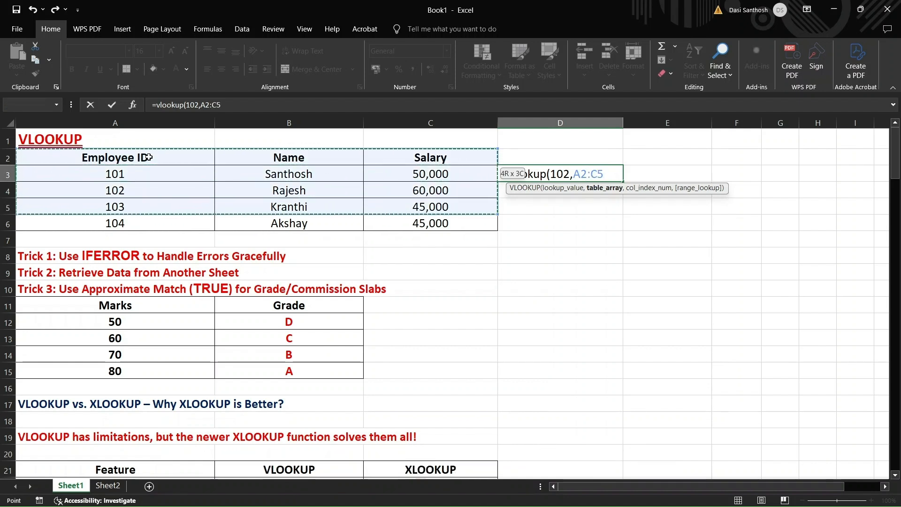
pyautogui.hotkey('shift', 'Down')
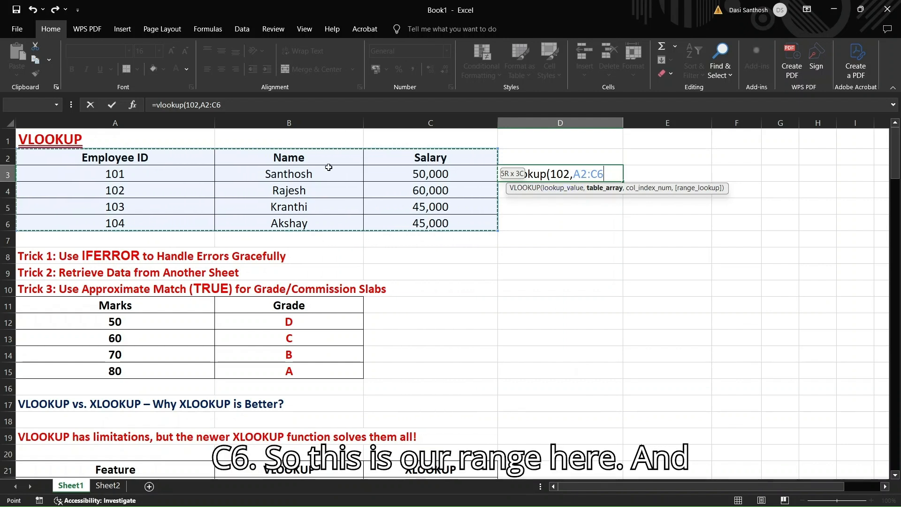
# Complete the D3 VLOOKUP with column index 3 for the salary and FALSE for an exact match
pyautogui.write(',3')
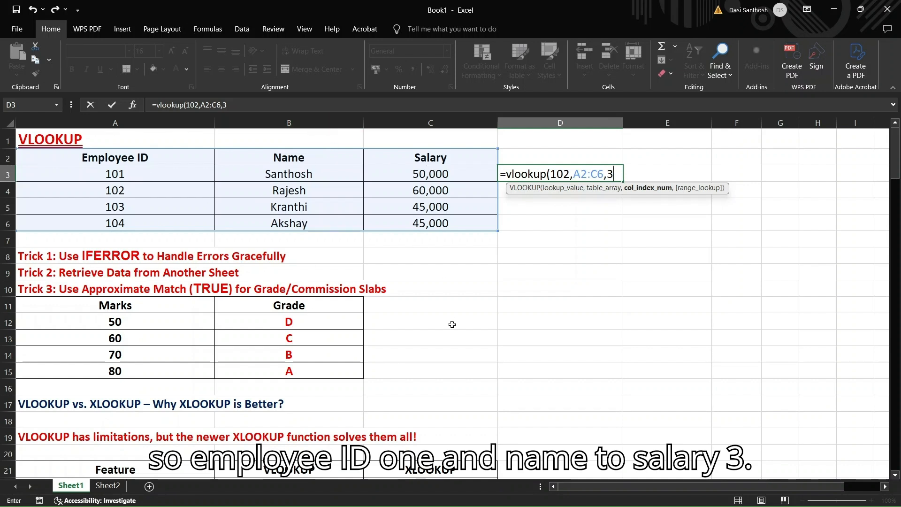
pyautogui.write(',')
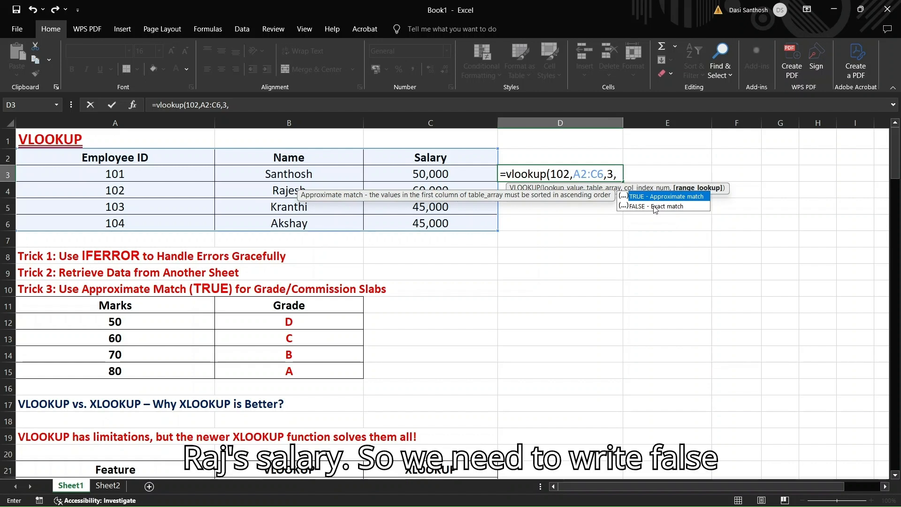
pyautogui.press('capslock')
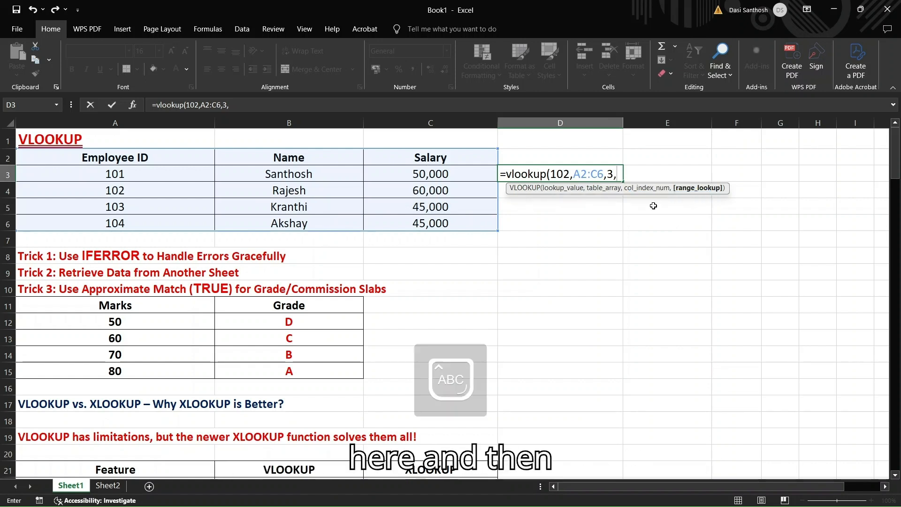
pyautogui.write('FALSE')
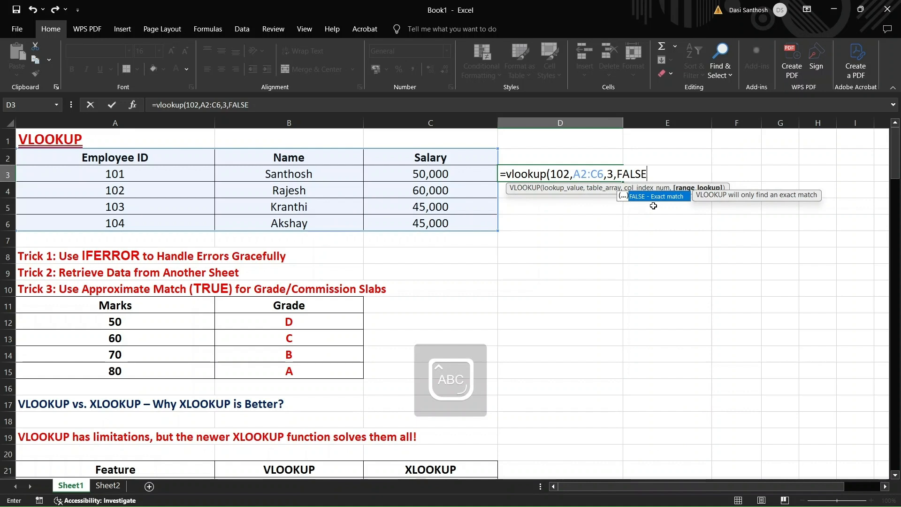
pyautogui.write(')')
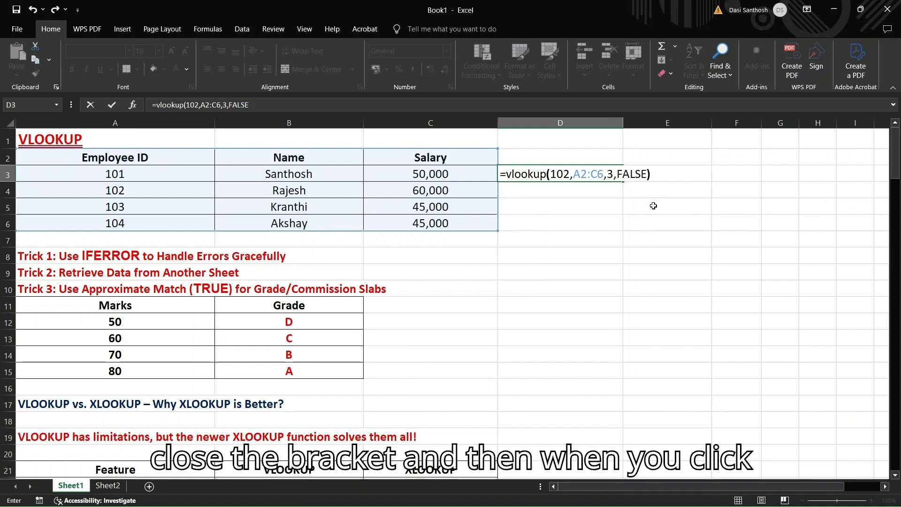
pyautogui.press('Return')
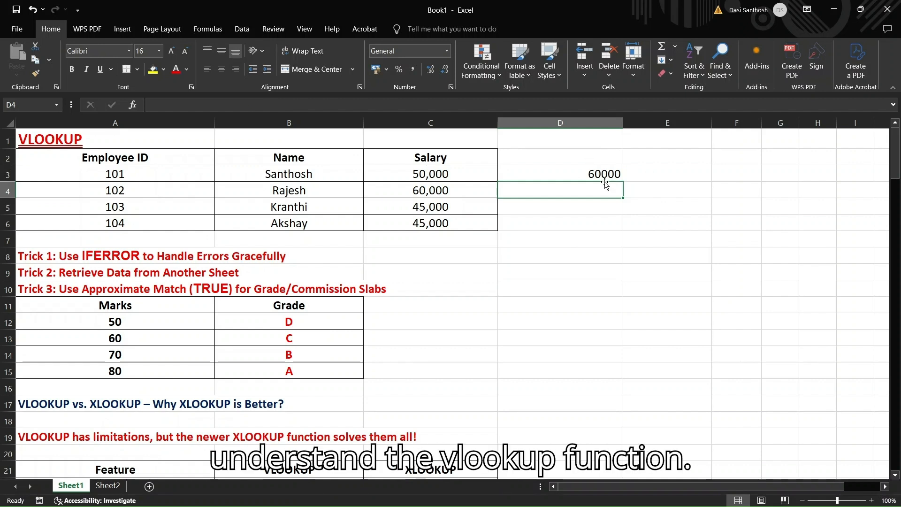
pyautogui.click(592, 172)
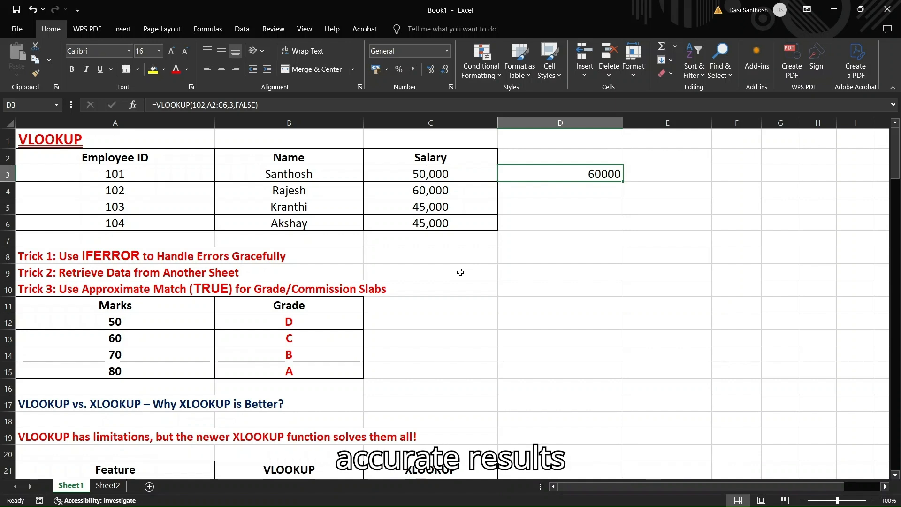
# Start a second VLOOKUP formula in cell D6 with 105 as the lookup value
pyautogui.press('Down')
pyautogui.press('Down')
pyautogui.press('Down')
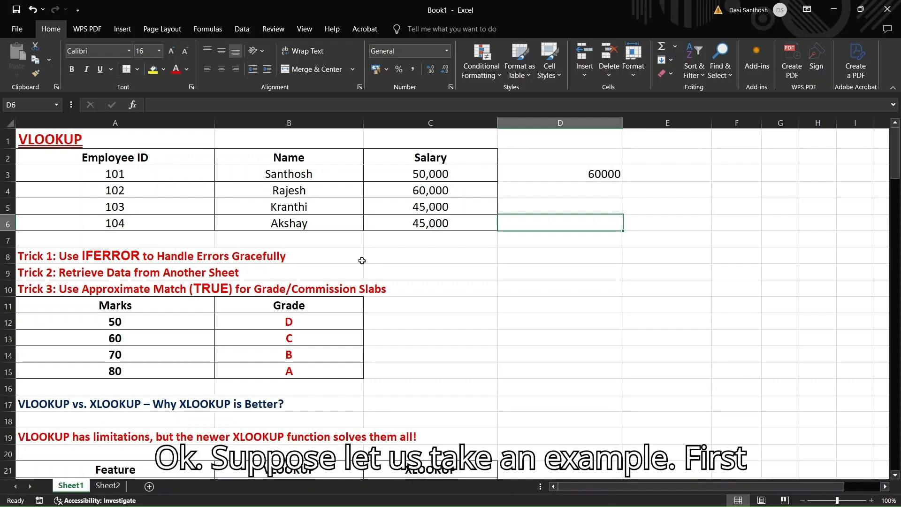
pyautogui.write('=')
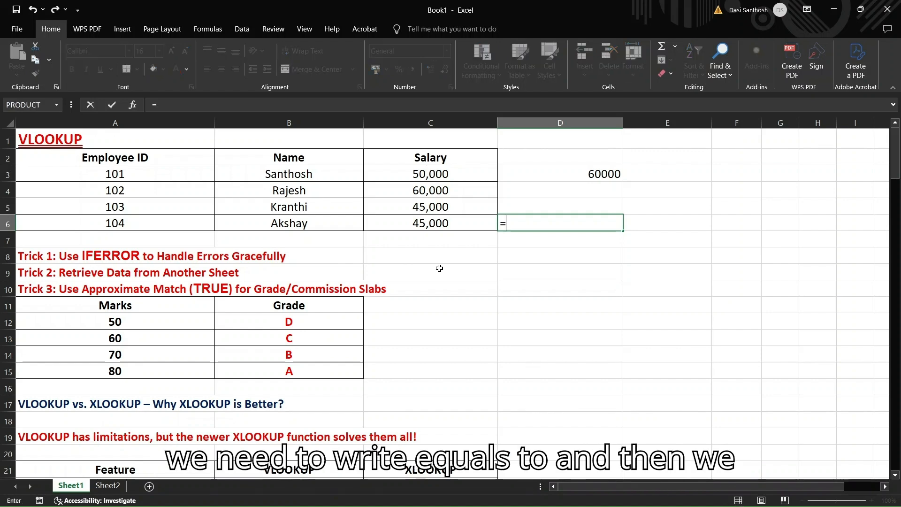
pyautogui.write('VLOO')
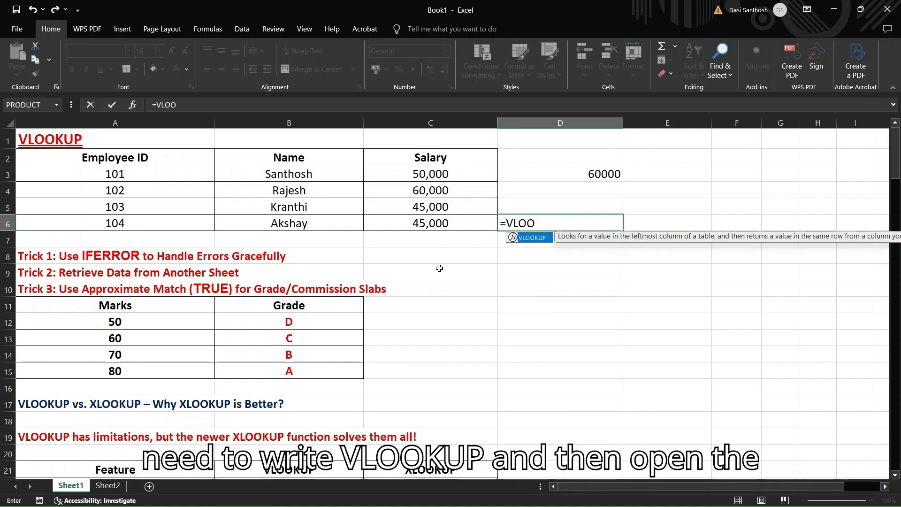
pyautogui.write('KUP(')
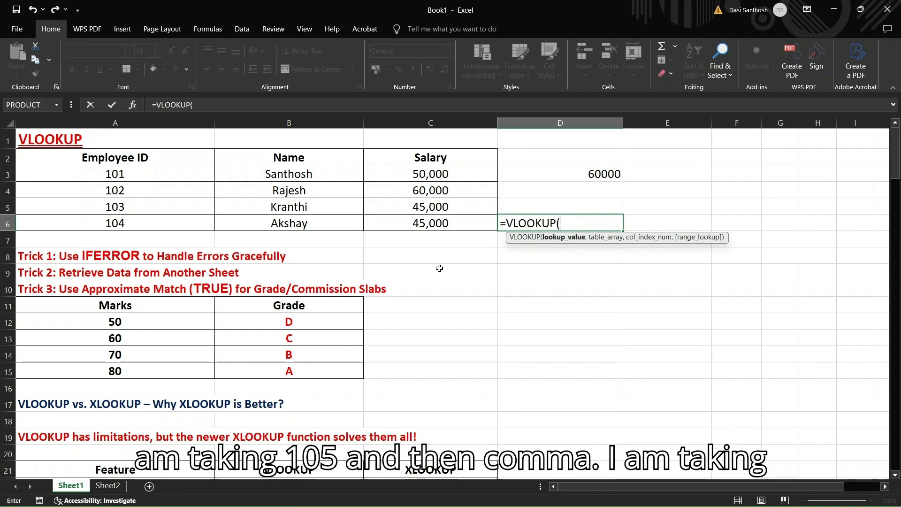
pyautogui.write('105,')
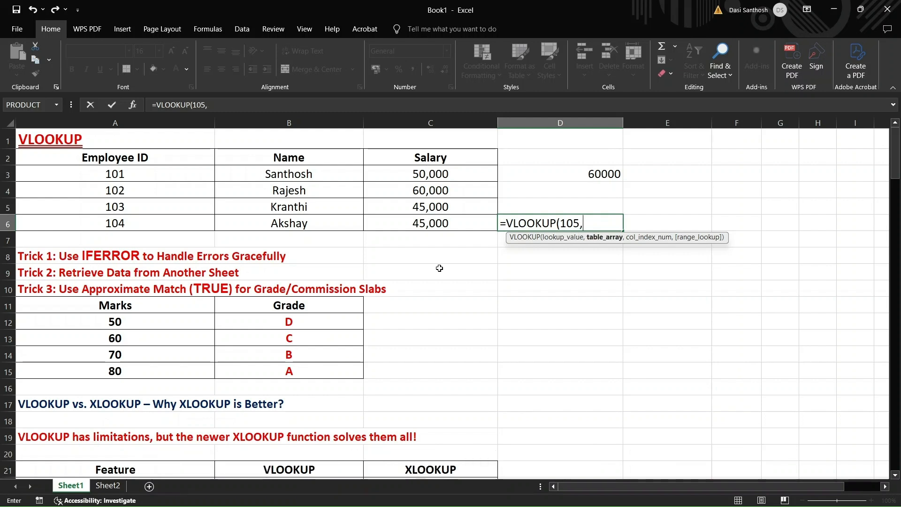
# Use the employee table range A2:C6 as the table array of the D6 VLOOKUP
pyautogui.click(133, 156)
pyautogui.hotkey('shift', 'Right')
pyautogui.hotkey('shift', 'Right')
pyautogui.hotkey('shift', 'Down')
pyautogui.hotkey('shift', 'Down')
pyautogui.hotkey('shift', 'Down')
pyautogui.hotkey('shift', 'Down')
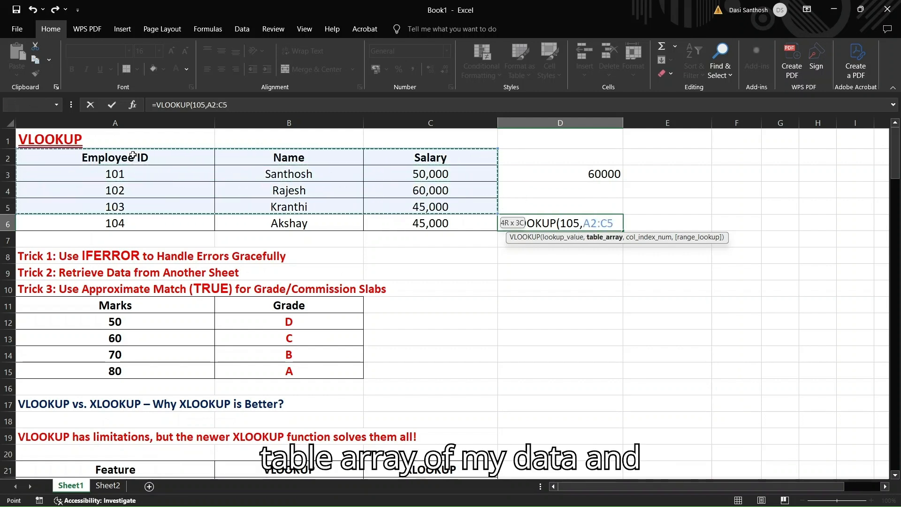
# Finish the D6 VLOOKUP with column index 3 and FALSE for an exact match
pyautogui.write(',')
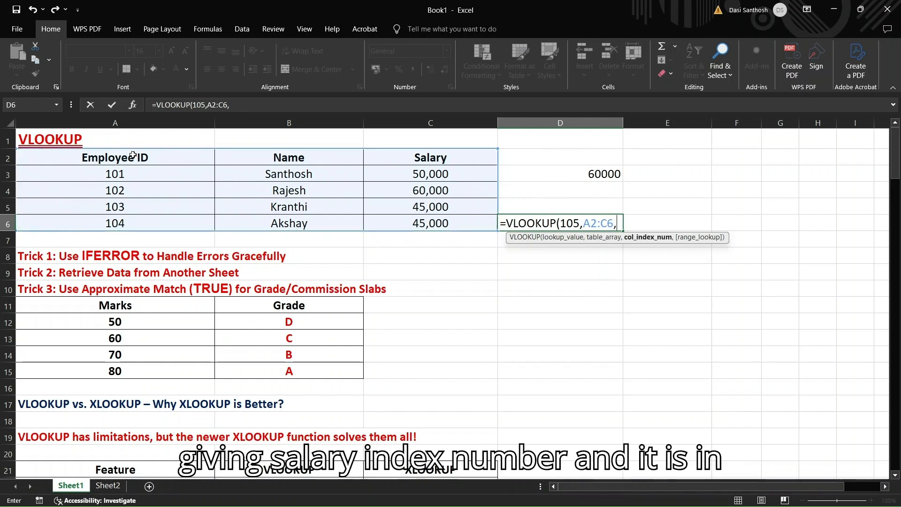
pyautogui.write('3,')
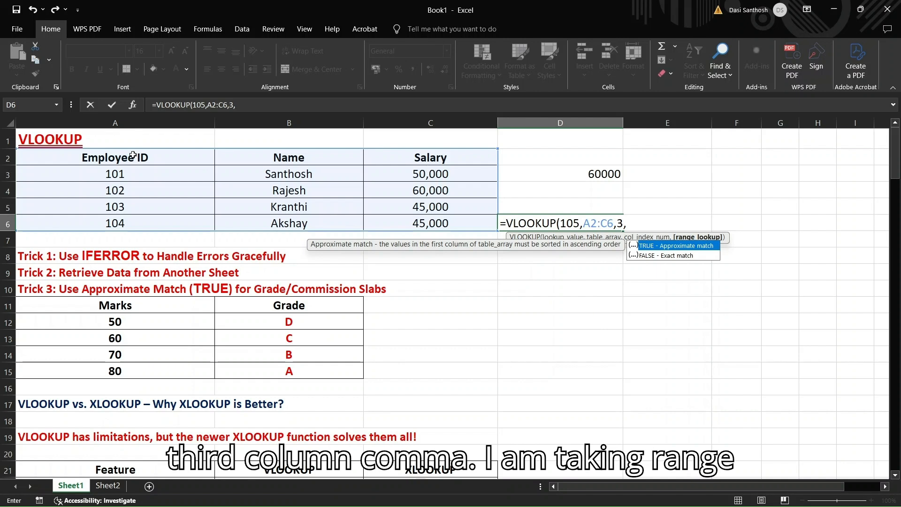
pyautogui.write('FALS')
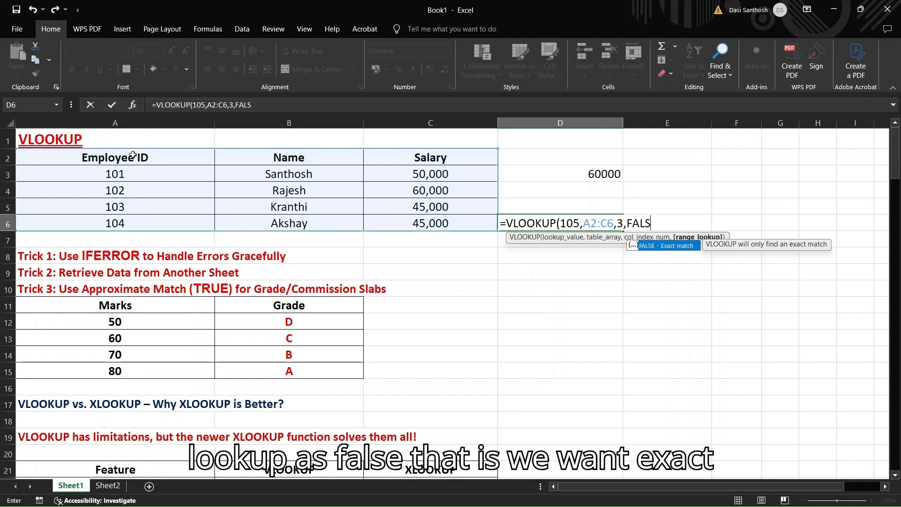
pyautogui.write('E)')
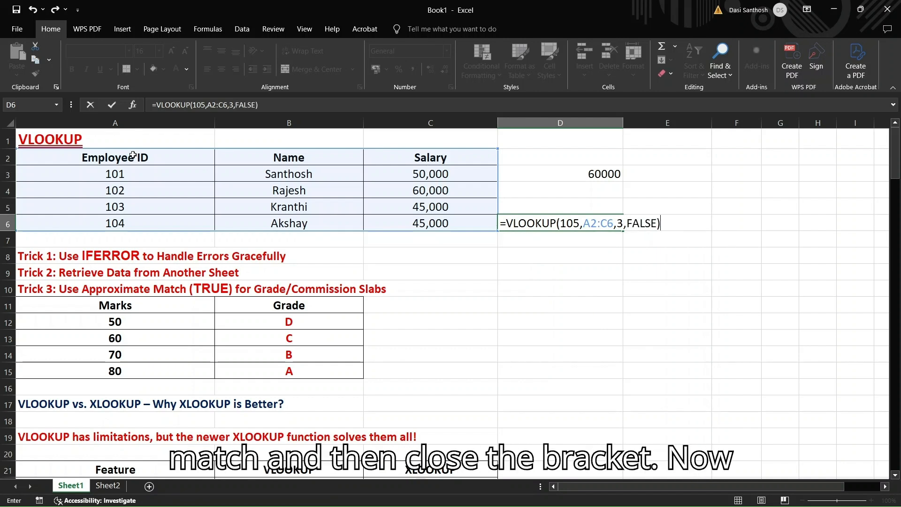
pyautogui.press('Return')
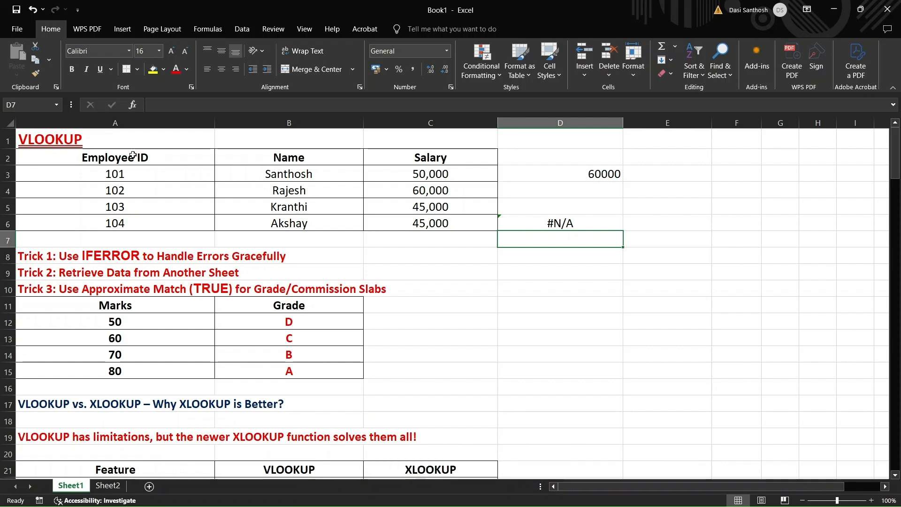
# Edit the formula in D6 to insert IFERROR with an opening parenthesis before VLOOKUP
pyautogui.click(562, 228)
pyautogui.doubleClick(562, 226)
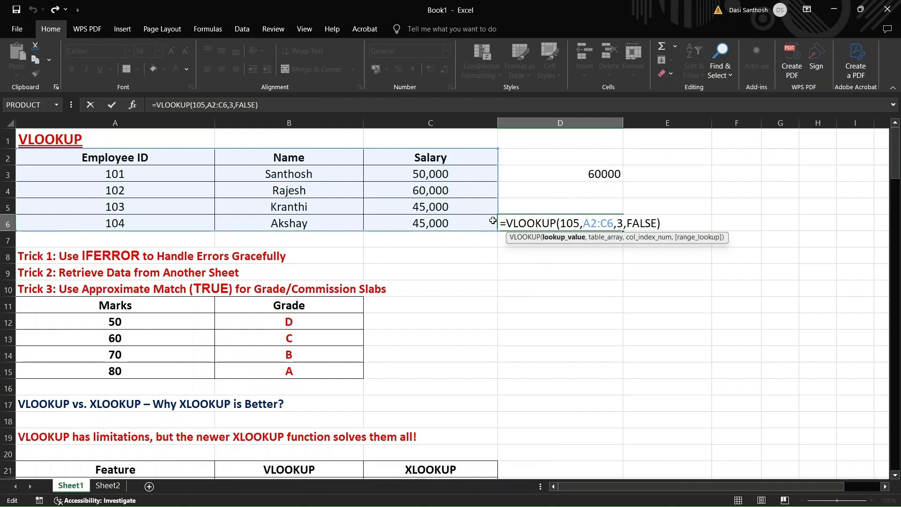
pyautogui.click(508, 223)
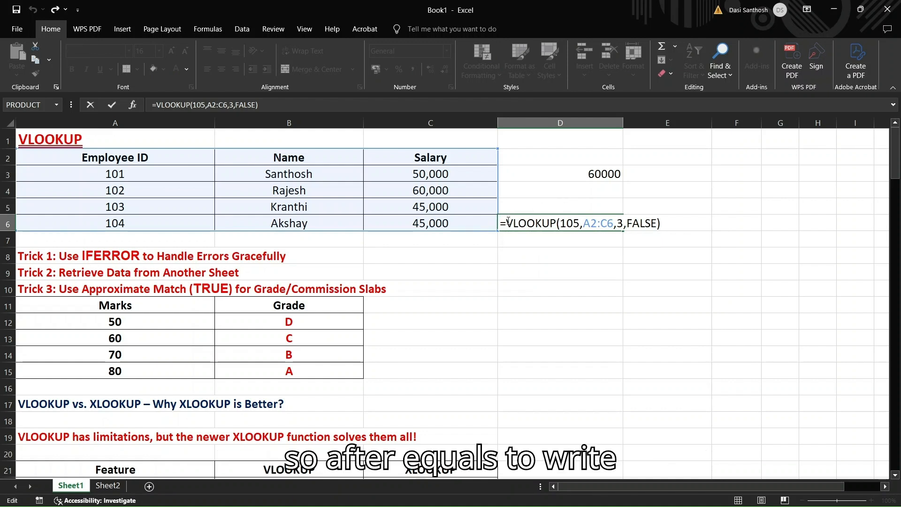
pyautogui.write('IFERROR')
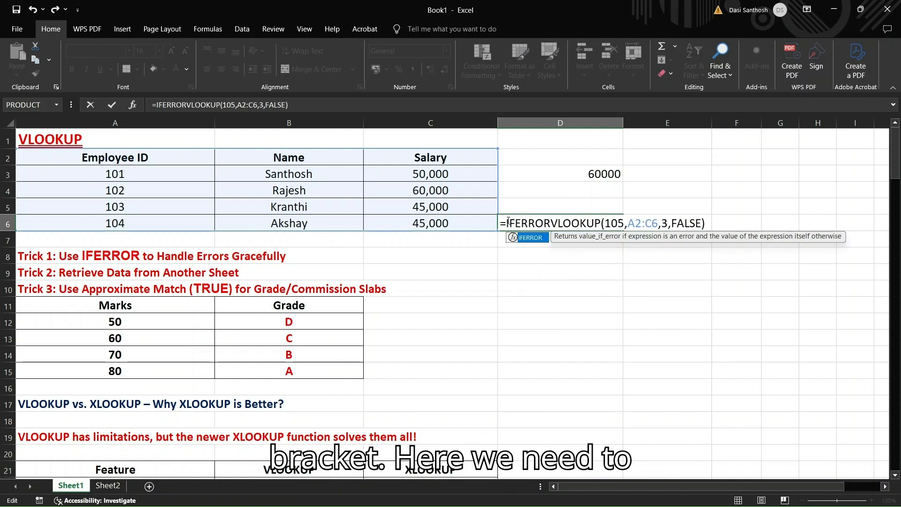
pyautogui.write('(')
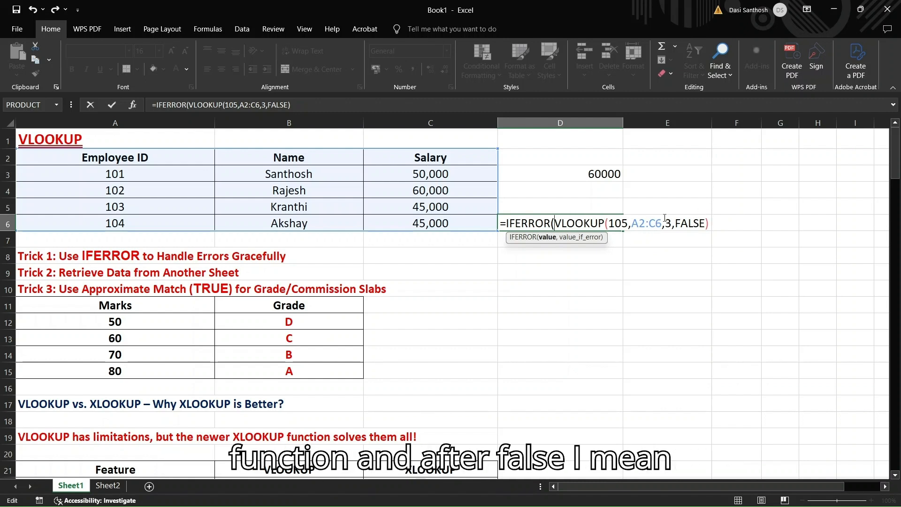
# Add "NOT FOUND" as the value_if_error argument after the VLOOKUP in D6 and complete the IFERROR formula
pyautogui.press('Right')
pyautogui.press('Right')
pyautogui.press('Right')
pyautogui.press('Right')
pyautogui.press('Right')
pyautogui.press('Right')
pyautogui.press('Right')
pyautogui.press('Right')
pyautogui.press('Right')
pyautogui.press('Right')
pyautogui.press('Right')
pyautogui.press('Right')
pyautogui.press('Right')
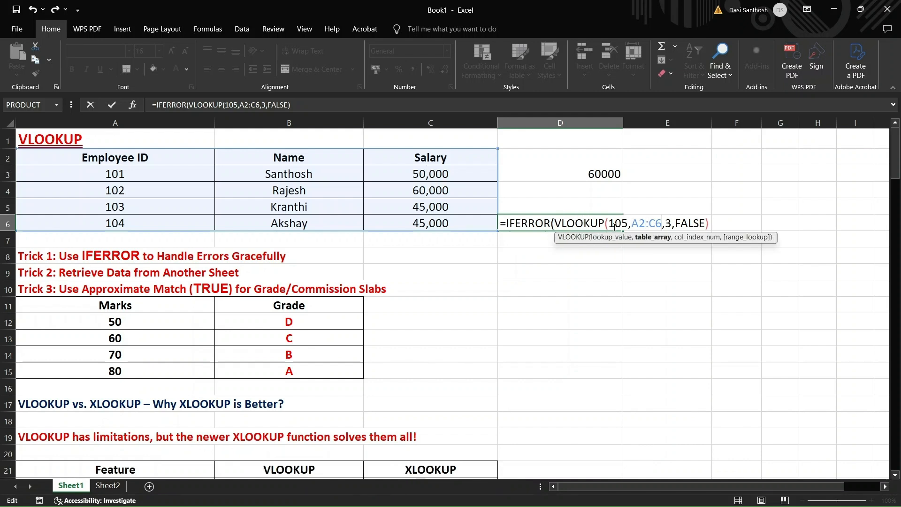
pyautogui.press('Right')
pyautogui.press('Right')
pyautogui.press('Right')
pyautogui.press('Right')
pyautogui.press('Right')
pyautogui.press('Right')
pyautogui.press('Right')
pyautogui.press('Right')
pyautogui.press('Right')
pyautogui.press('Right')
pyautogui.press('Right')
pyautogui.press('Right')
pyautogui.write(',')
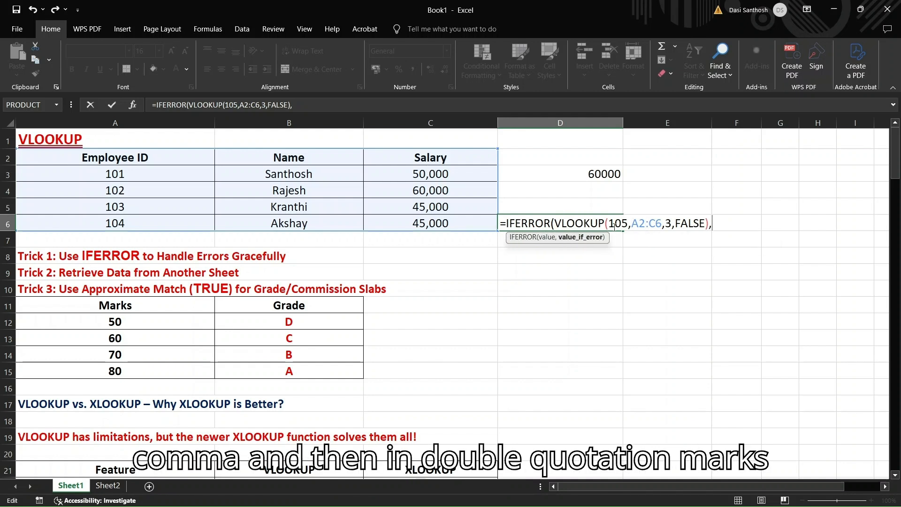
pyautogui.write('"N')
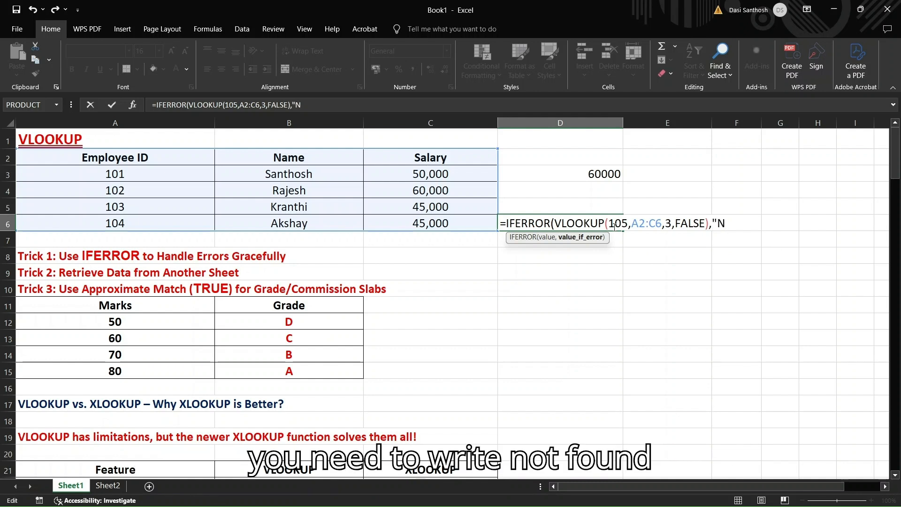
pyautogui.write('OT FOU')
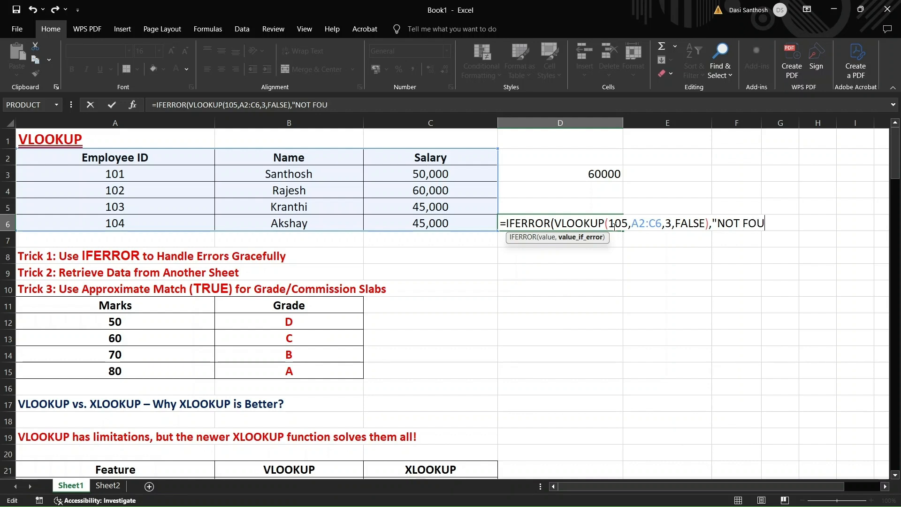
pyautogui.write('ND"')
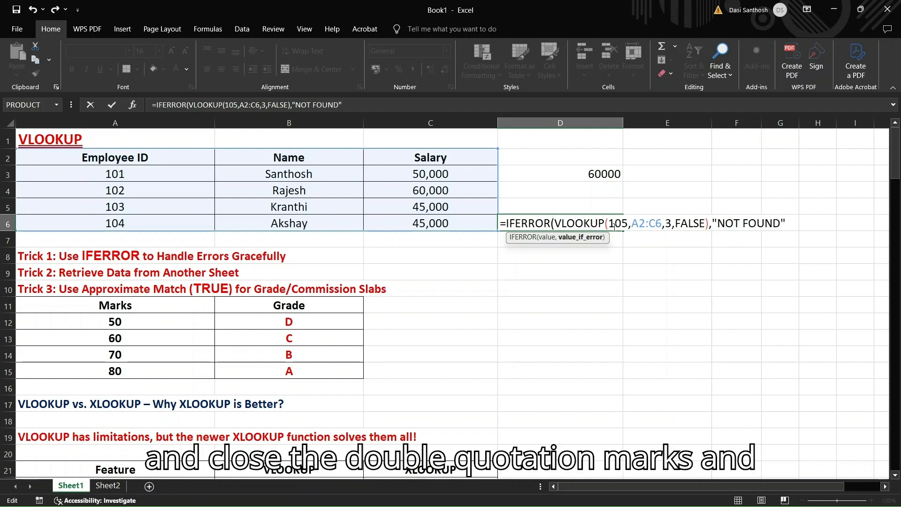
pyautogui.write(')')
pyautogui.press('Return')
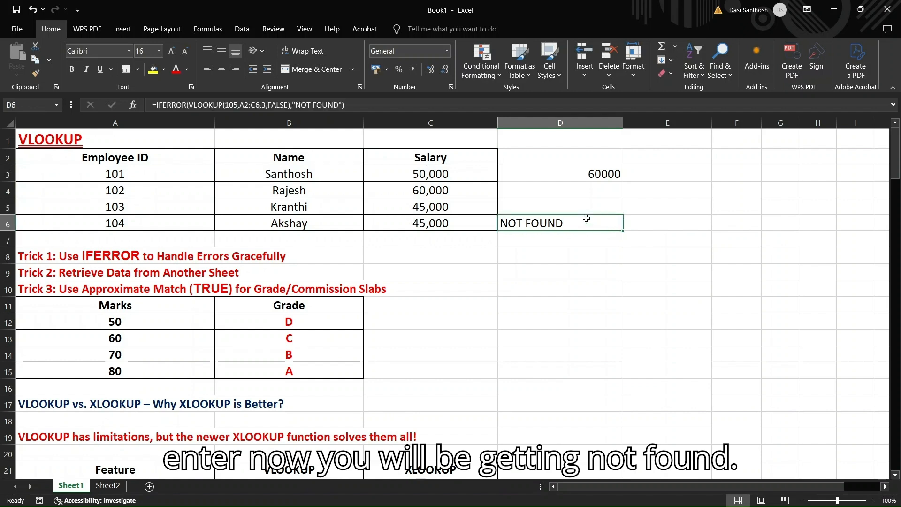
pyautogui.click(586, 219)
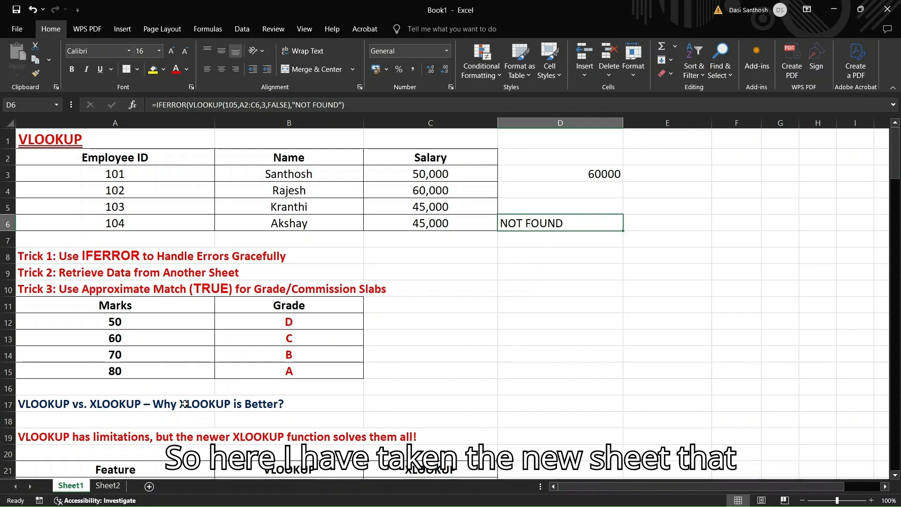
# Review the employee table on Sheet2, and select cell D7 on Sheet1 for the cross-sheet lookup
pyautogui.click(106, 486)
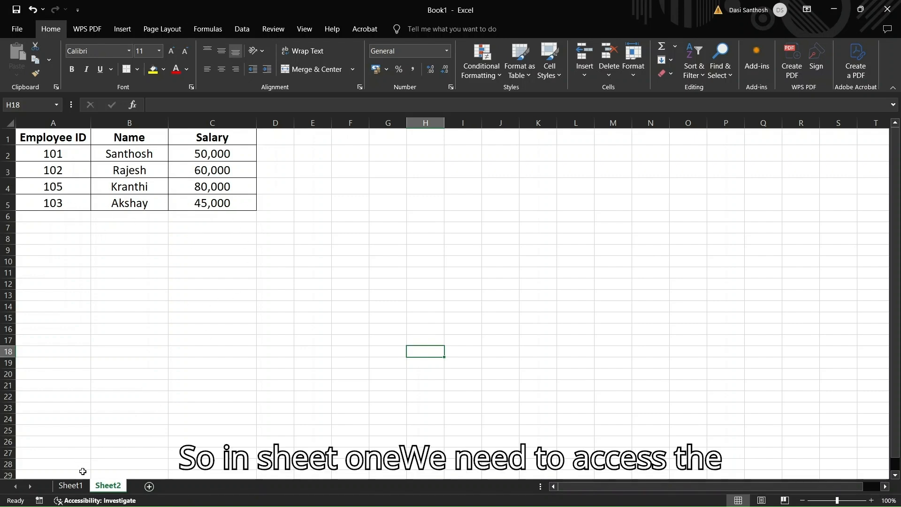
pyautogui.click(78, 487)
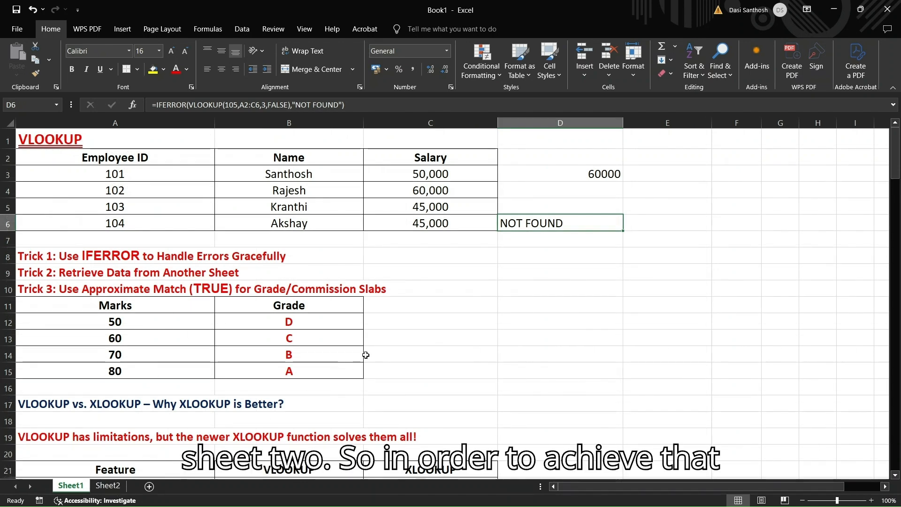
pyautogui.click(549, 266)
pyautogui.click(539, 239)
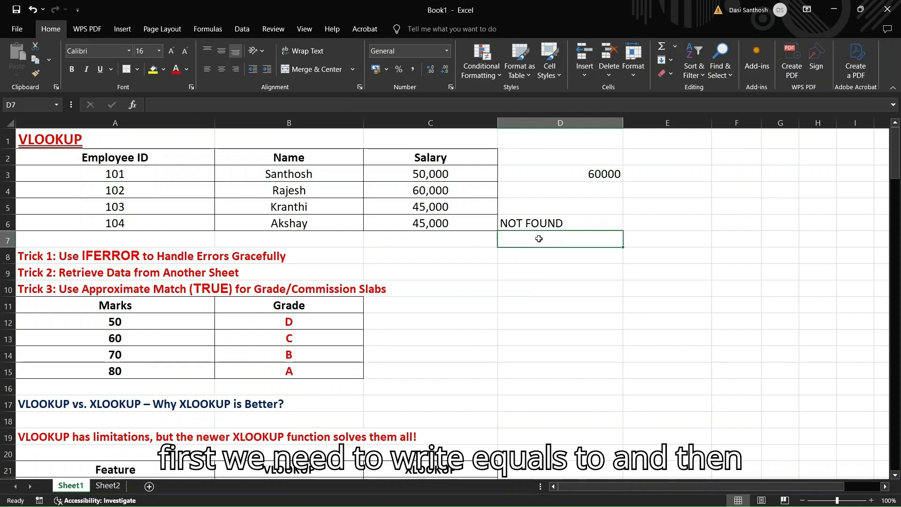
pyautogui.write('=')
pyautogui.press('BackSpace')
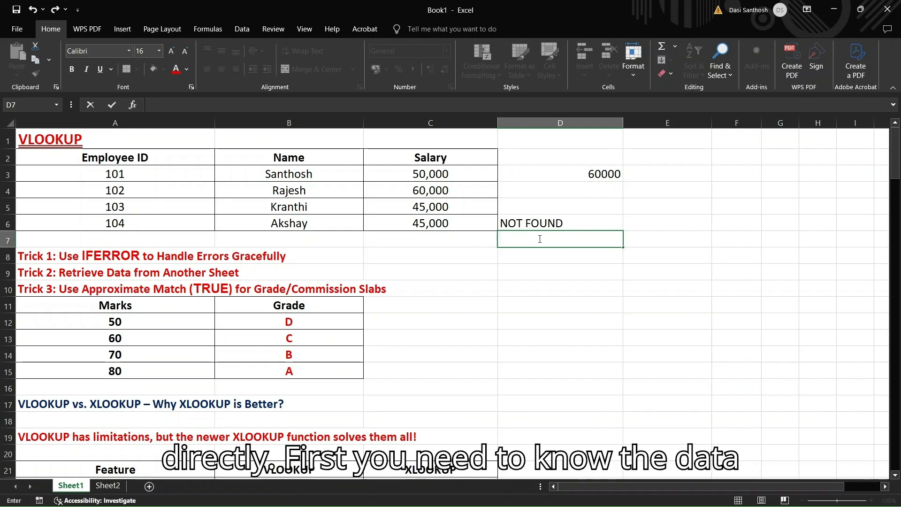
# Check the employee table's range on Sheet2 with a temporary reference to A1:C5 in F5, and clear that reference
pyautogui.click(115, 490)
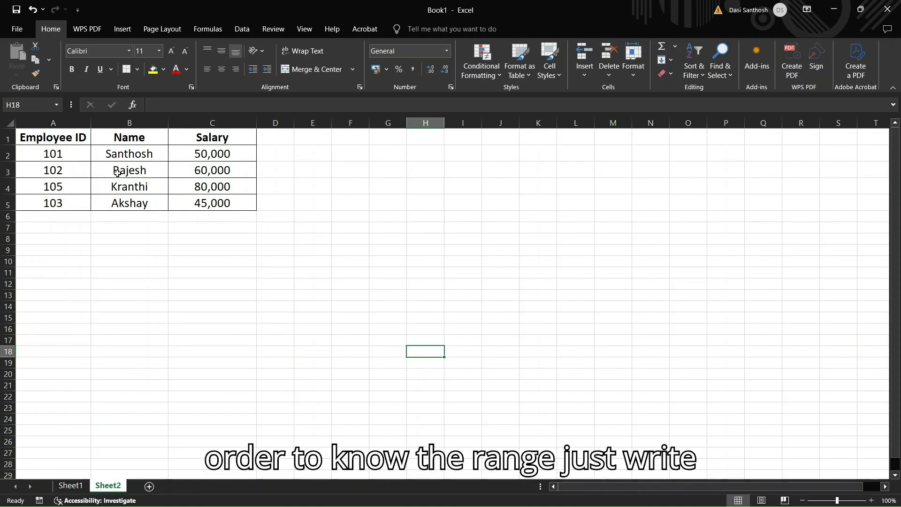
pyautogui.click(345, 204)
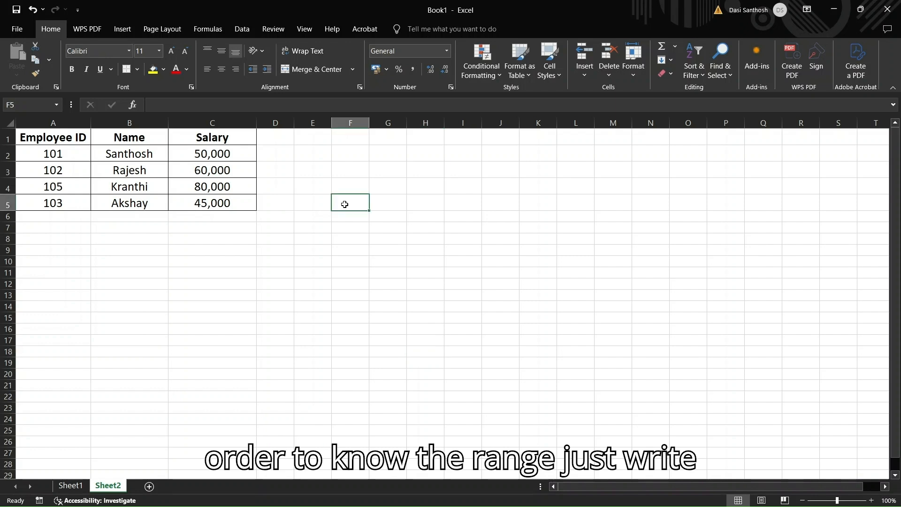
pyautogui.write('=')
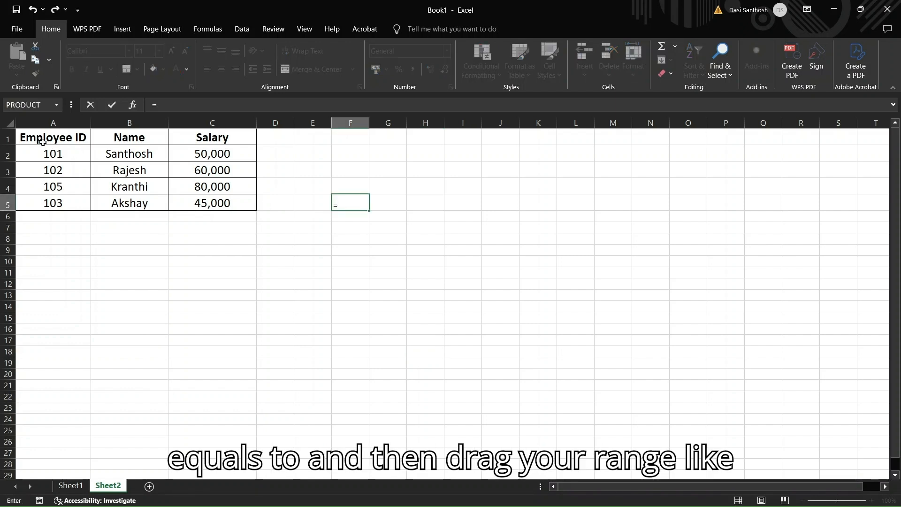
pyautogui.moveTo(43, 142); pyautogui.dragTo(235, 204)
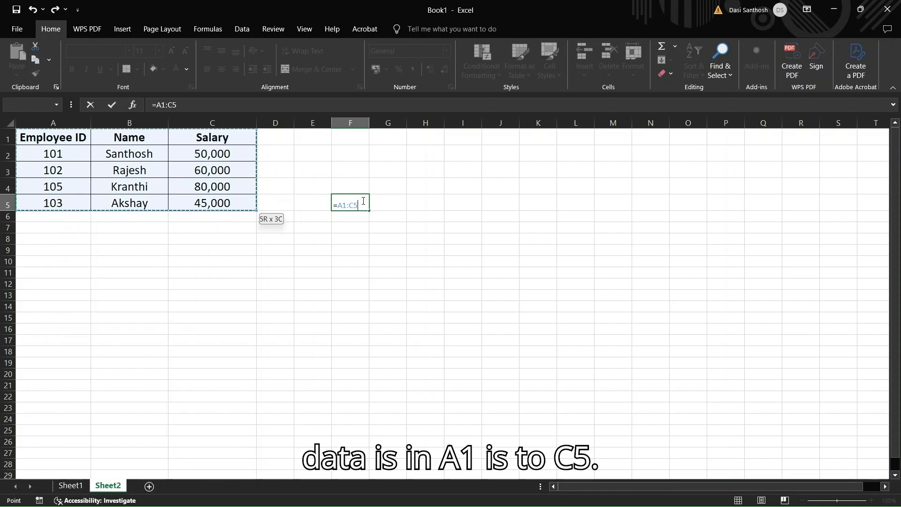
pyautogui.press('BackSpace')
pyautogui.press('BackSpace')
pyautogui.press('BackSpace')
pyautogui.press('BackSpace')
pyautogui.press('BackSpace')
pyautogui.press('BackSpace')
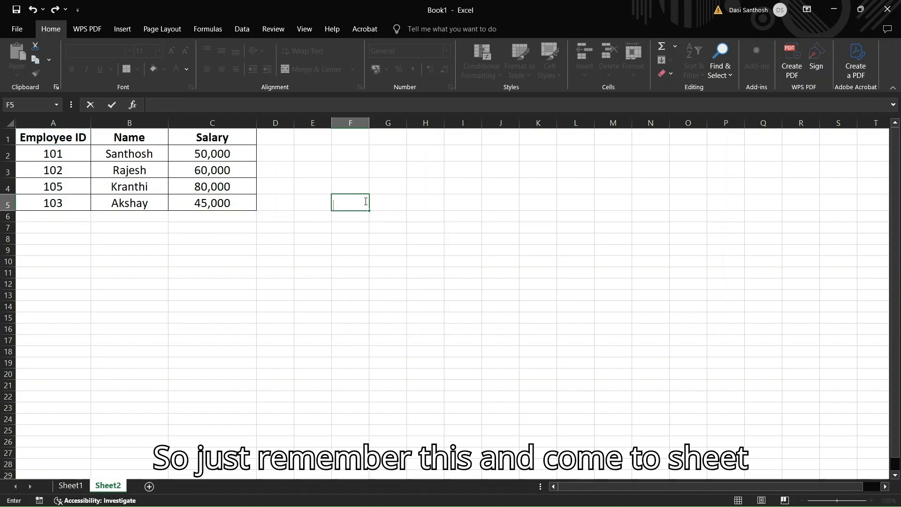
# Start a VLOOKUP in D7 on Sheet1 with 105 as the lookup value
pyautogui.click(70, 485)
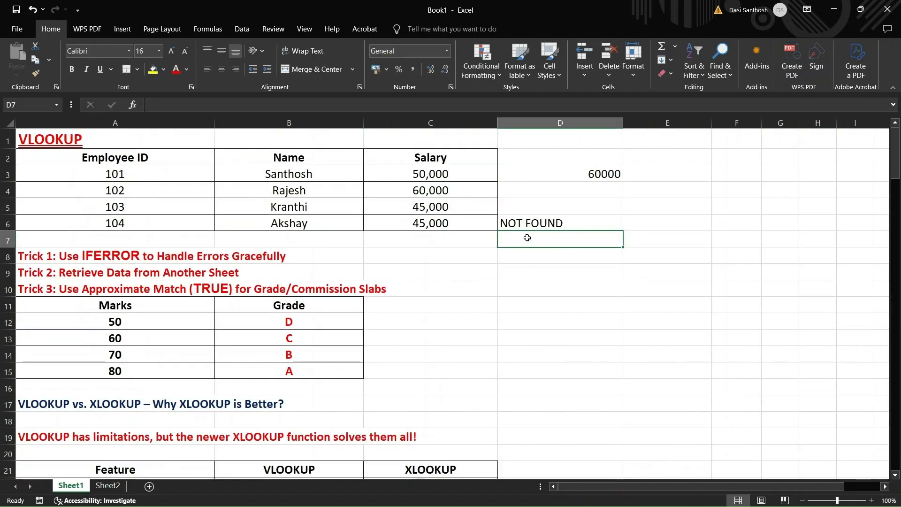
pyautogui.write('=VLOO')
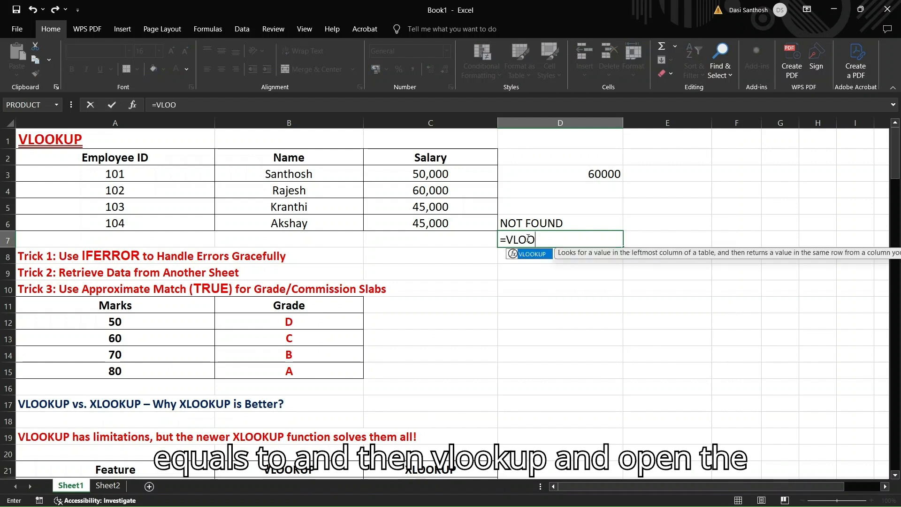
pyautogui.write('KUP(')
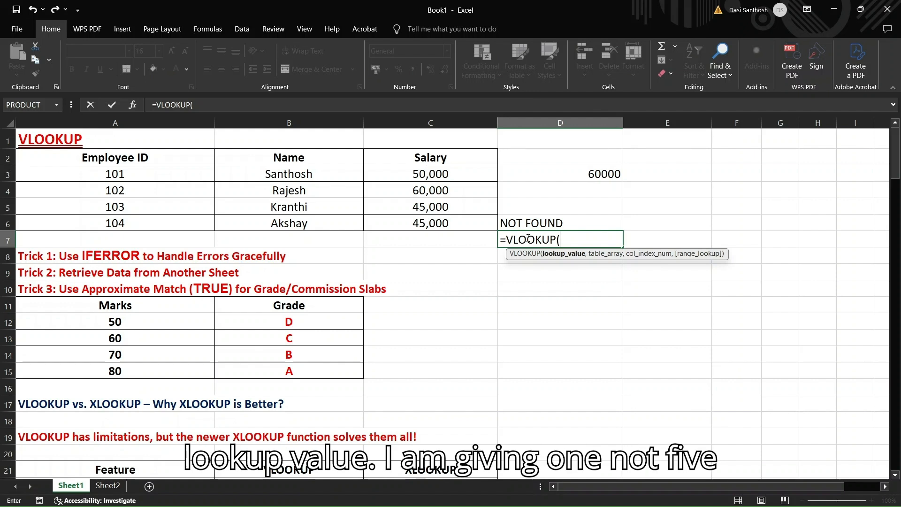
pyautogui.write('105')
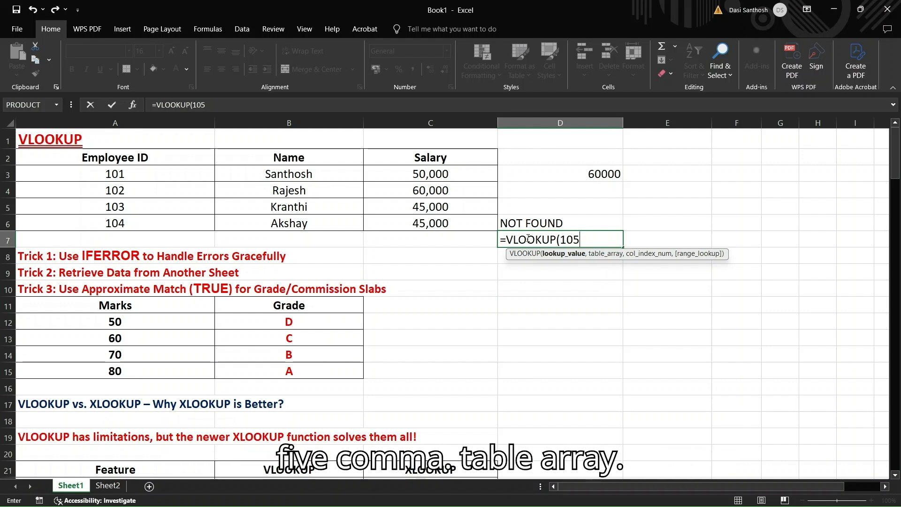
pyautogui.write(',')
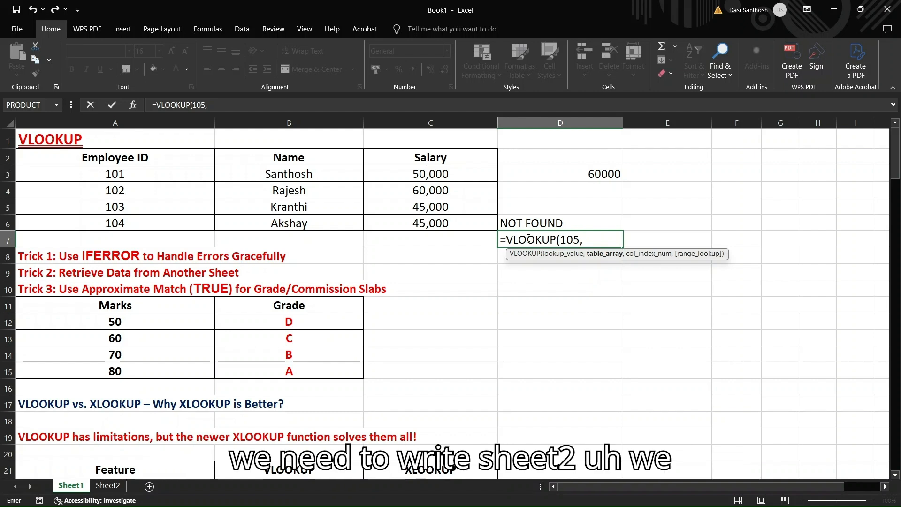
# Use Sheet2!A1:C5 as the table array of the D7 VLOOKUP
pyautogui.write('SA')
pyautogui.press('BackSpace')
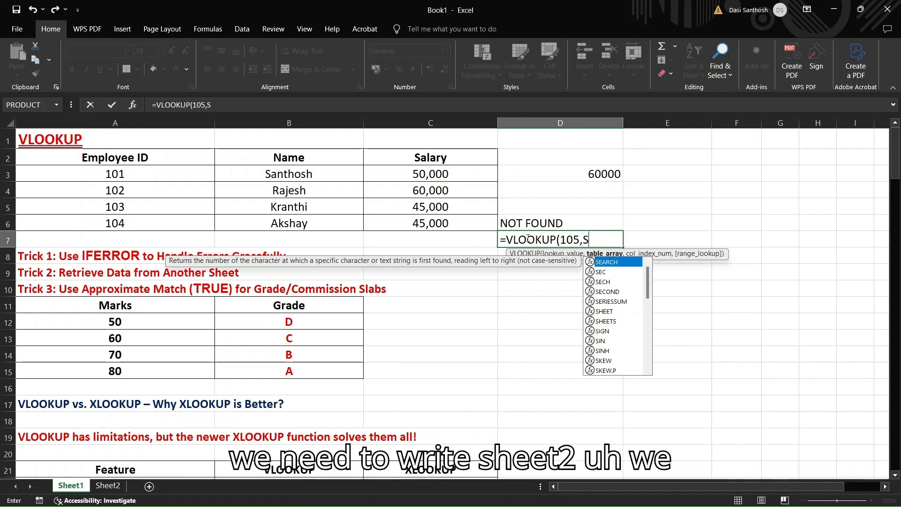
pyautogui.press('capslock')
pyautogui.write('heet2')
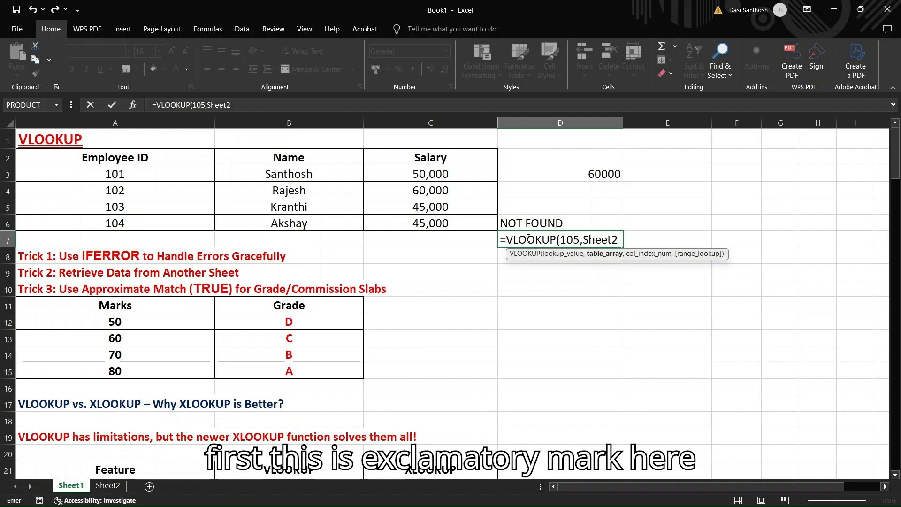
pyautogui.write('!')
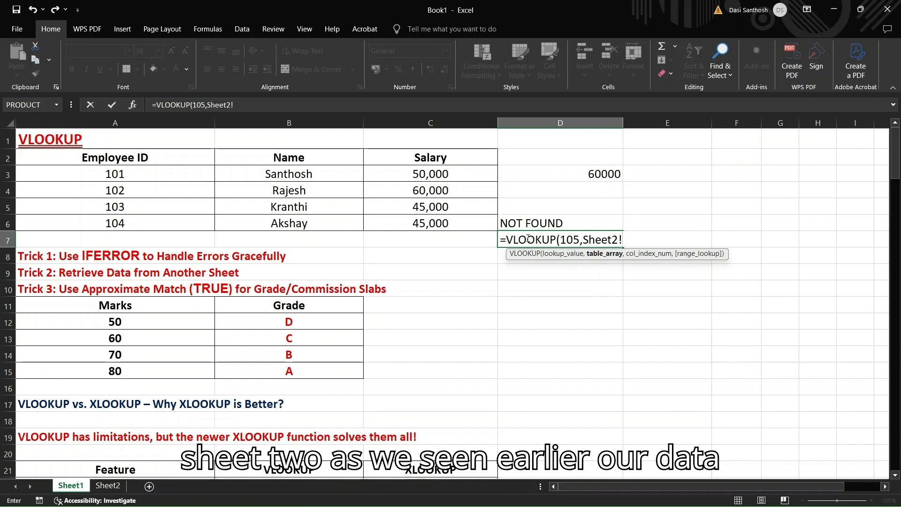
pyautogui.press('capslock')
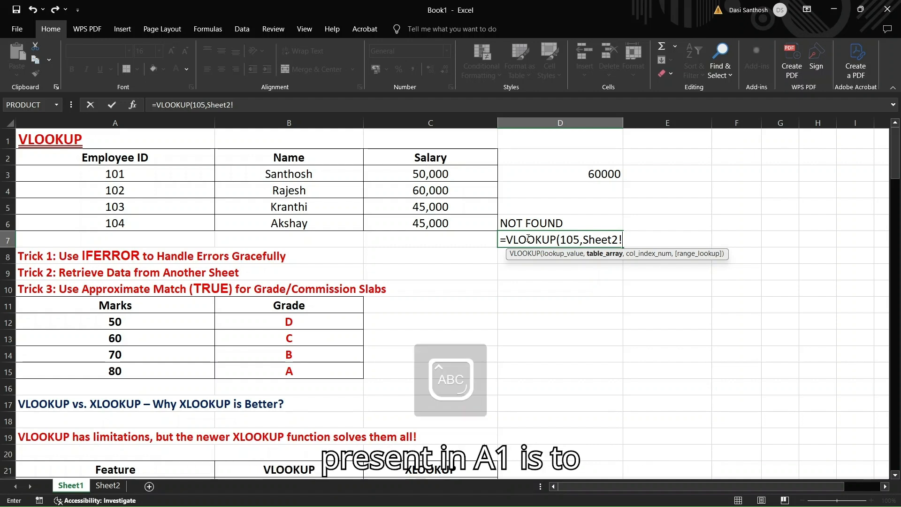
pyautogui.write('A1:C5,')
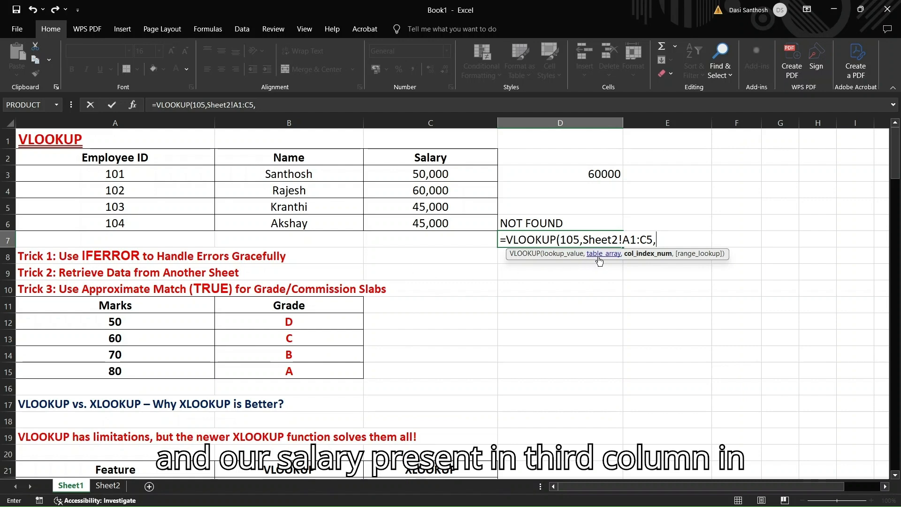
# Check the salary column's position on Sheet2 and remove the stray sheet reference from the D7 formula
pyautogui.click(109, 491)
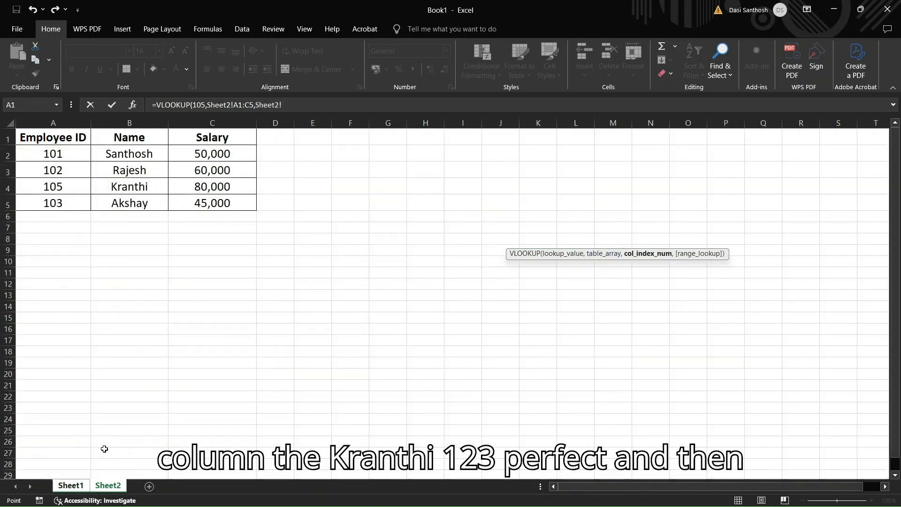
pyautogui.click(75, 488)
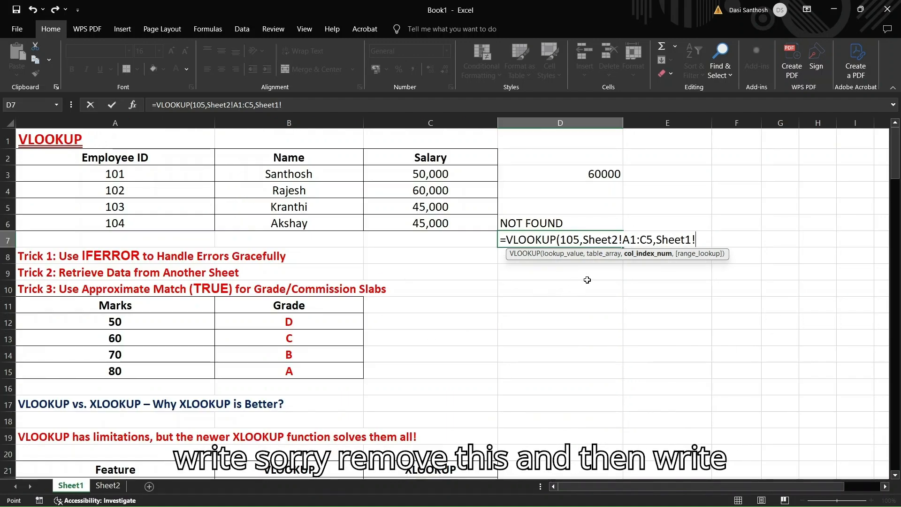
pyautogui.press('BackSpace')
pyautogui.press('BackSpace')
pyautogui.press('BackSpace')
pyautogui.press('BackSpace')
pyautogui.press('BackSpace')
pyautogui.press('BackSpace')
pyautogui.press('BackSpace')
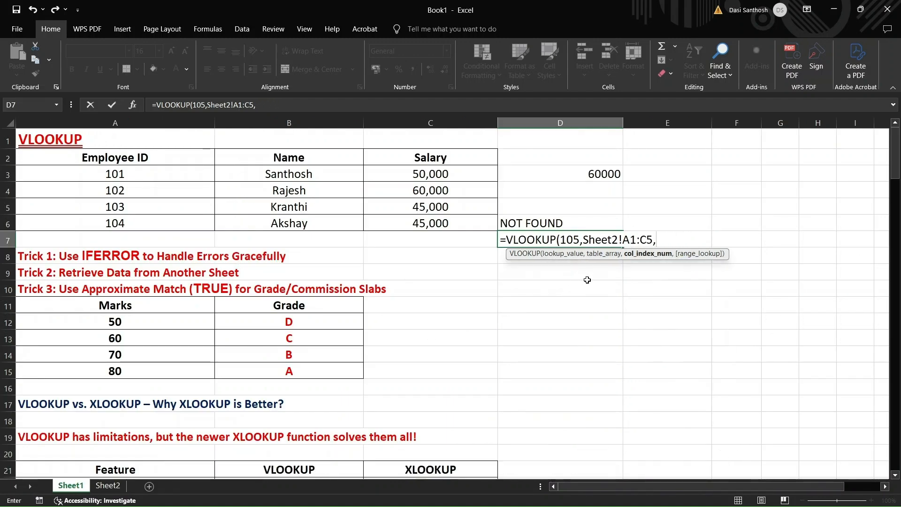
# Complete the D7 VLOOKUP with column index 3 and FALSE for an exact match, and check its result against Sheet2
pyautogui.write('3')
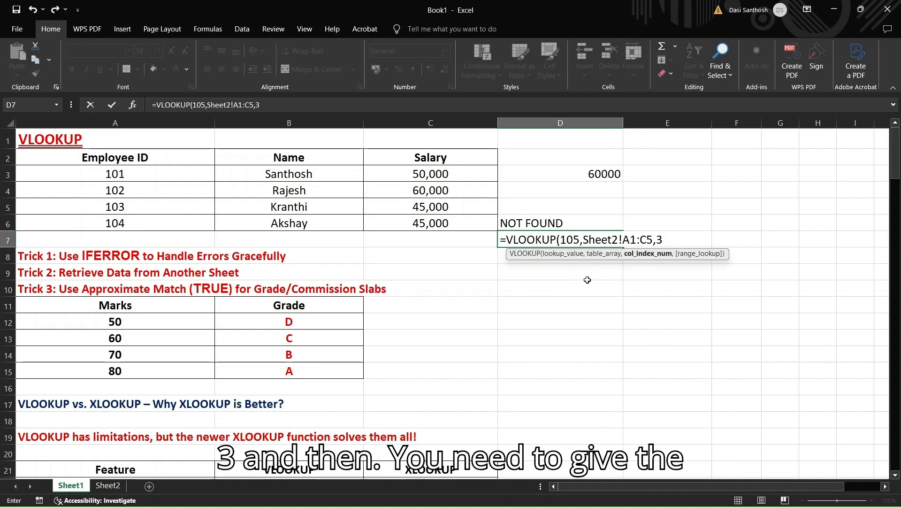
pyautogui.write(',')
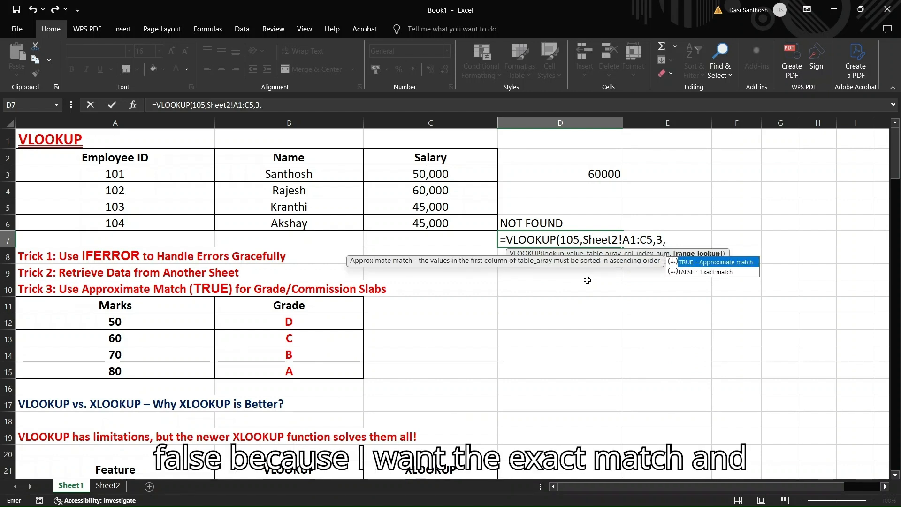
pyautogui.write('FALSE')
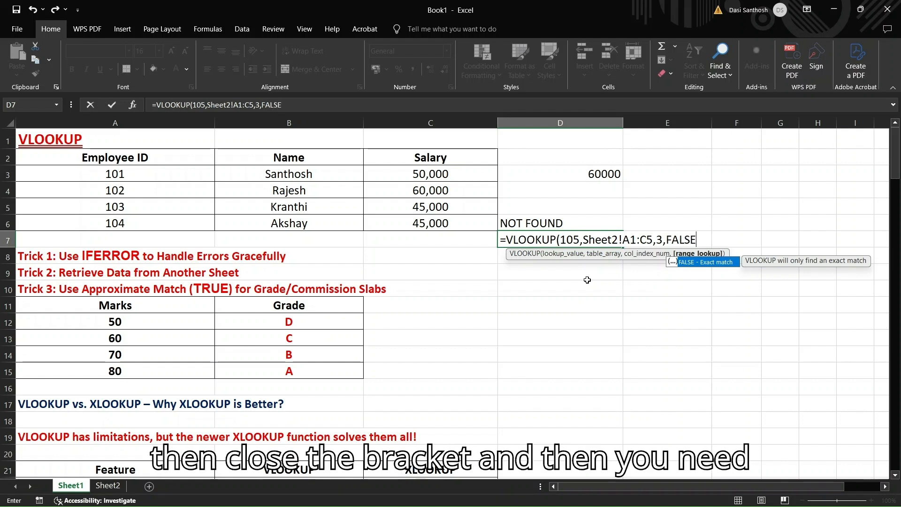
pyautogui.write(')')
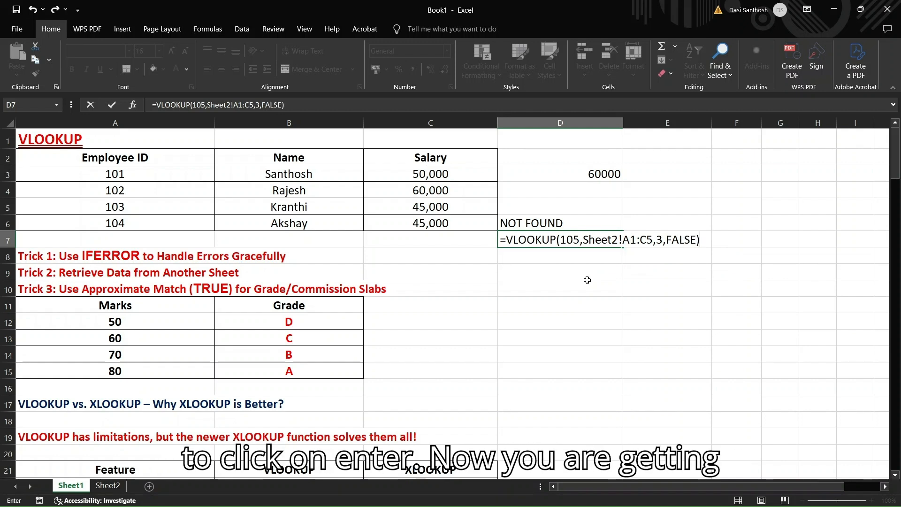
pyautogui.press('Return')
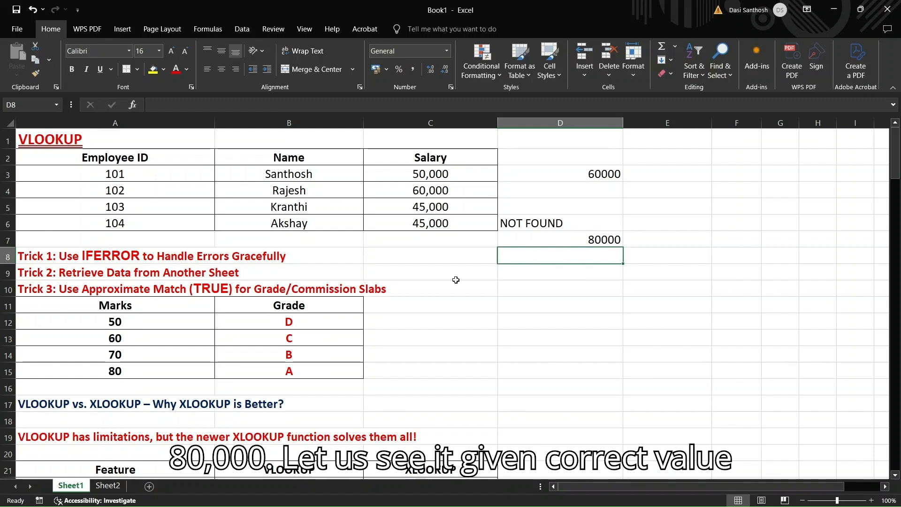
pyautogui.click(98, 486)
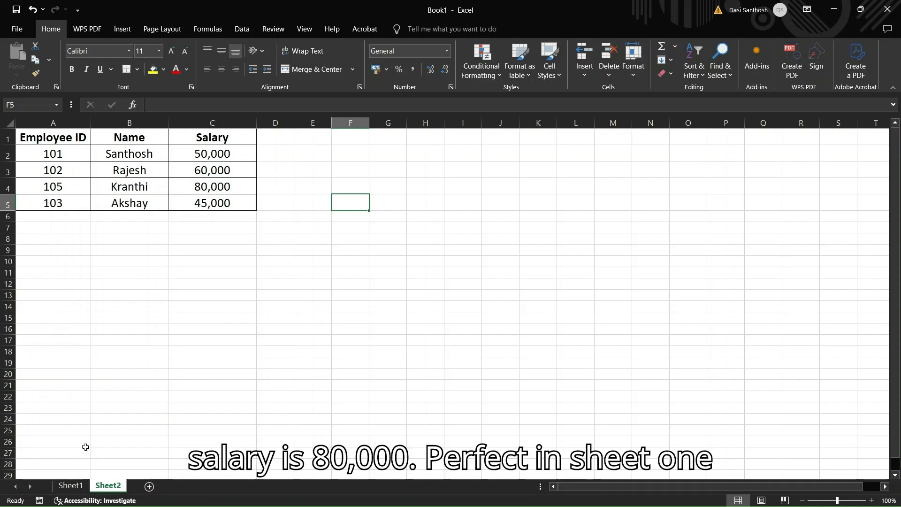
pyautogui.click(70, 485)
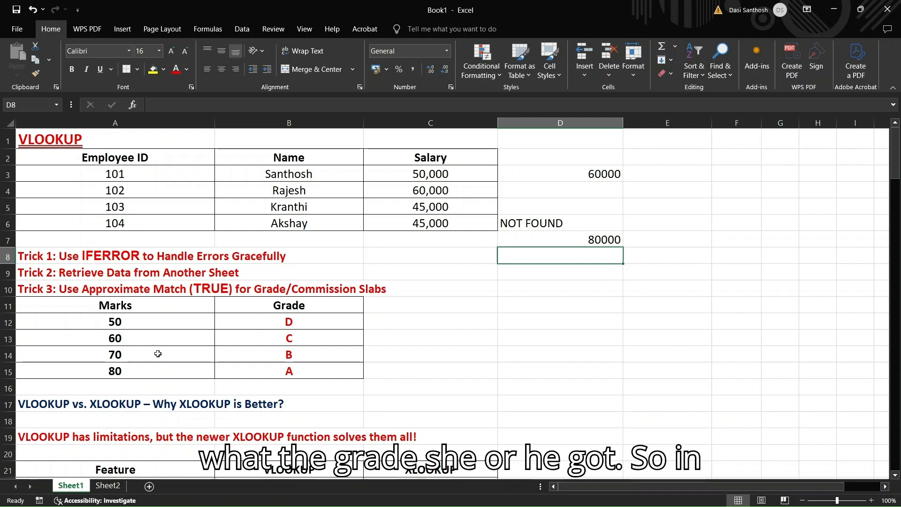
# Start a VLOOKUP in D10 on Sheet1 with 75 as the lookup value
pyautogui.click(534, 283)
pyautogui.write('=V')
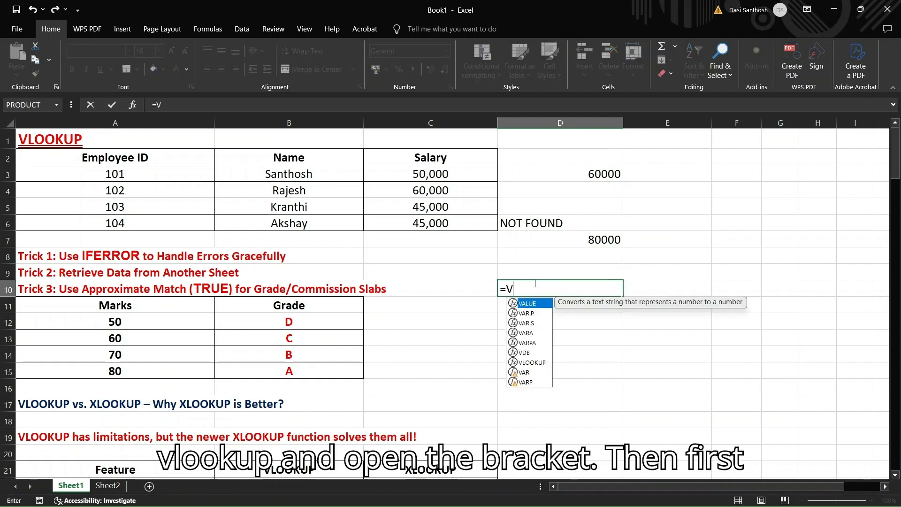
pyautogui.write('LOOKUP(')
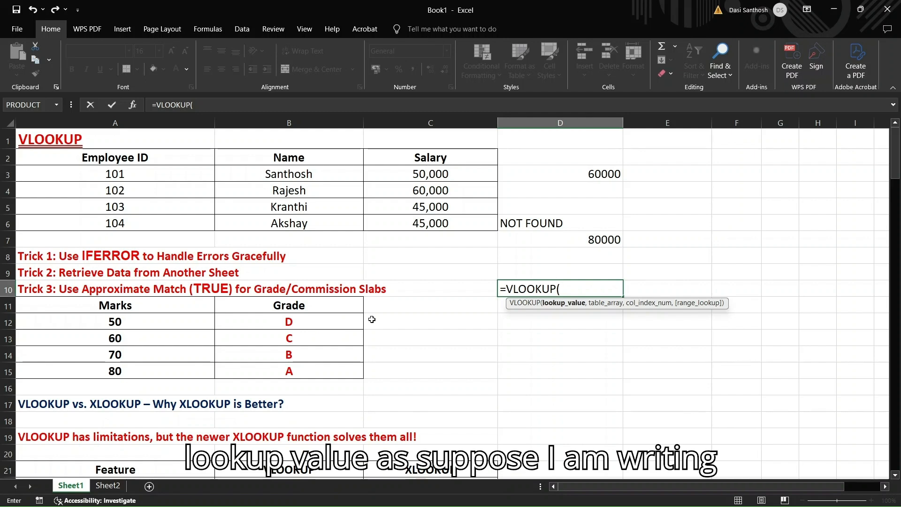
pyautogui.write('75')
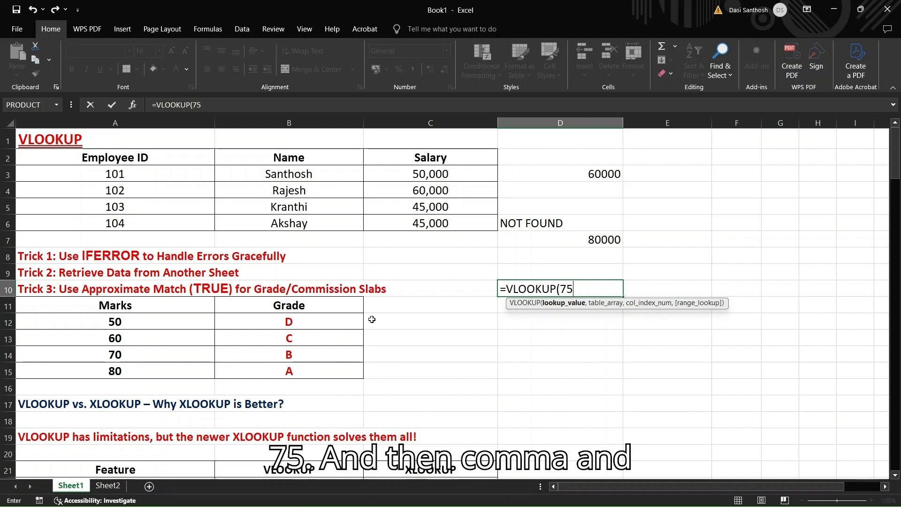
pyautogui.write(',')
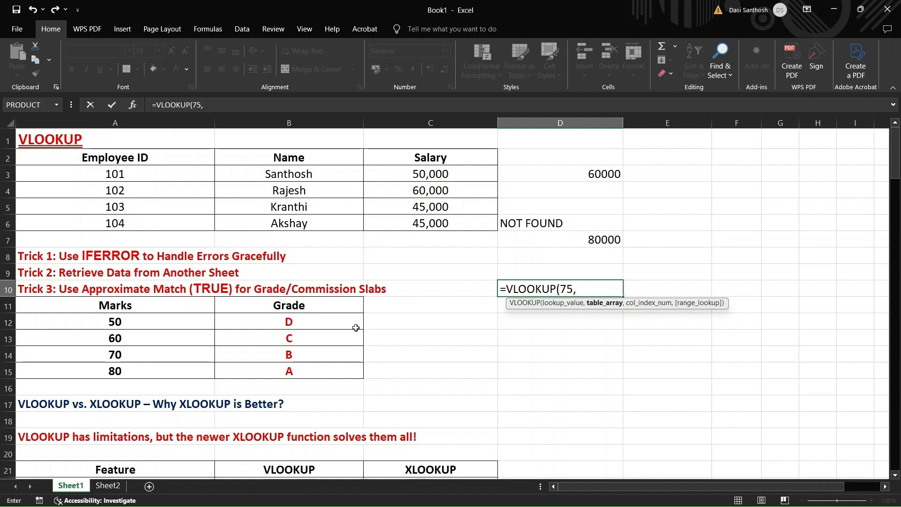
# Use the marks and grades table range A11:B15 as the table array of the D10 VLOOKUP
pyautogui.click(137, 306)
pyautogui.moveTo(136, 306); pyautogui.dragTo(361, 375)
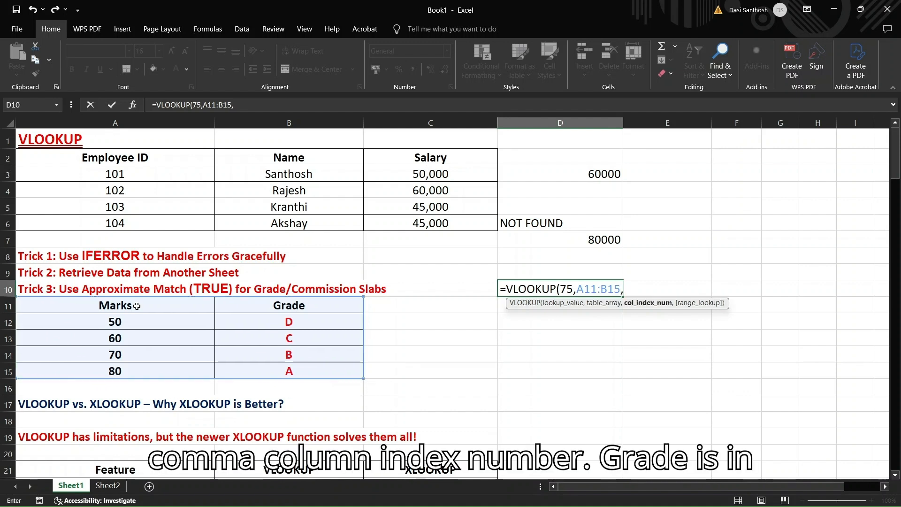
pyautogui.write(',')
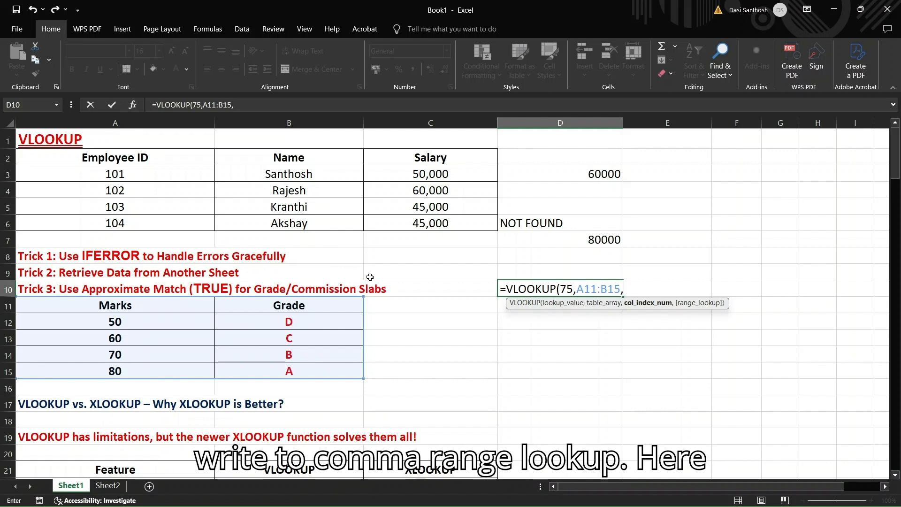
# Complete the D10 VLOOKUP with column index 2 and TRUE for an approximate match
pyautogui.write('2,')
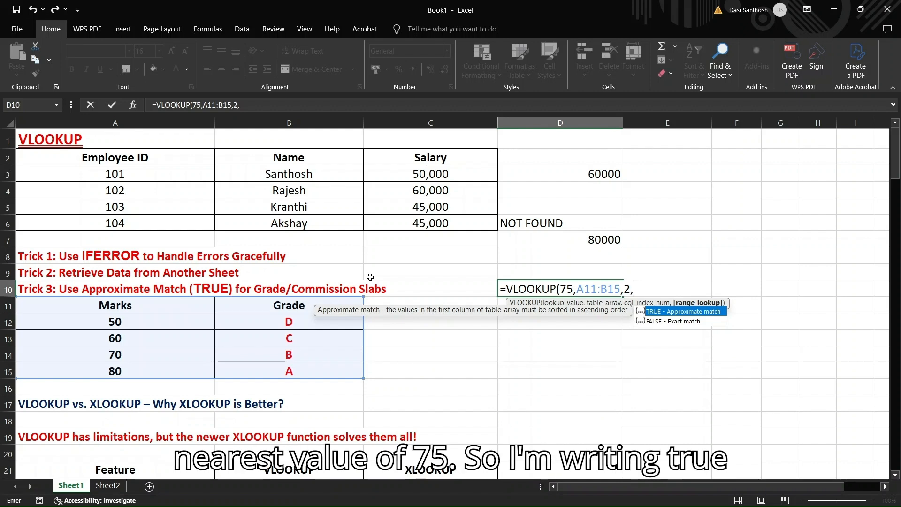
pyautogui.write('TRUE')
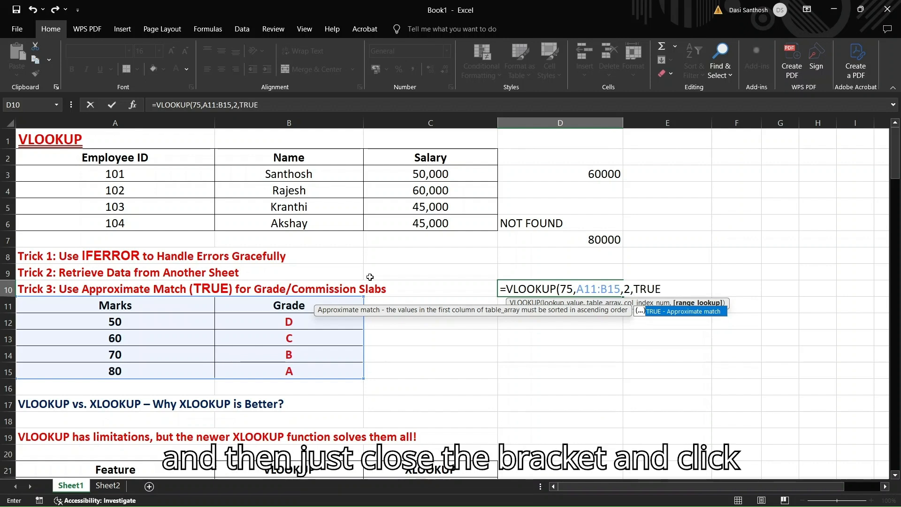
pyautogui.write(')')
pyautogui.press('Return')
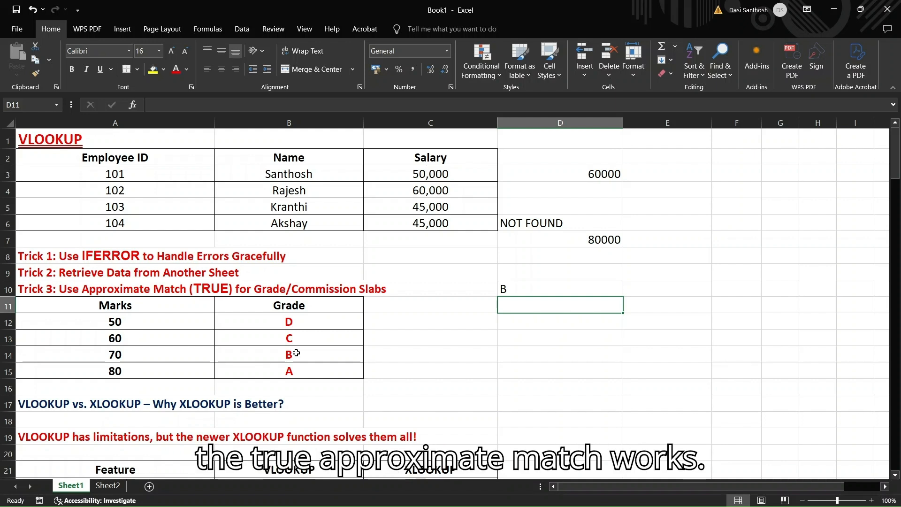
# Start an HLOOKUP in D35, below the subject marks table, with "Math" as the lookup value
pyautogui.click(559, 354)
pyautogui.scroll(-3, 467, 256)
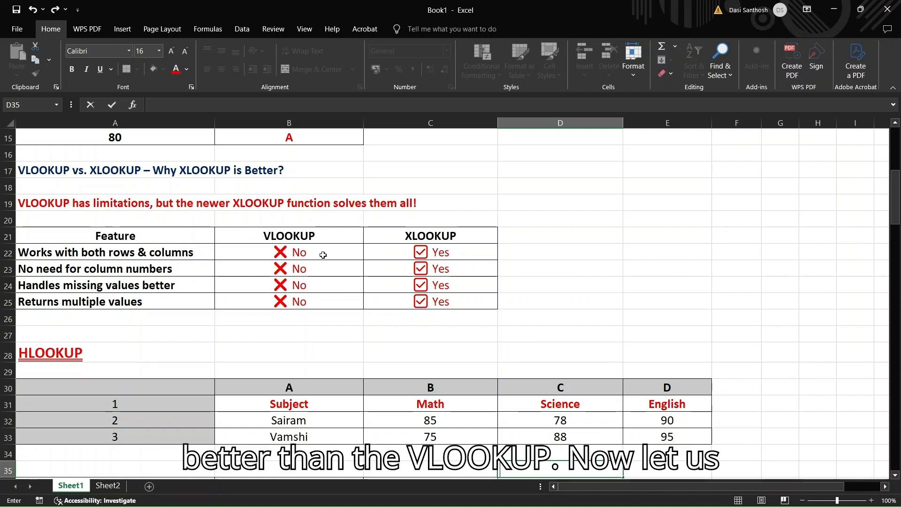
pyautogui.scroll(-2, 143, 287)
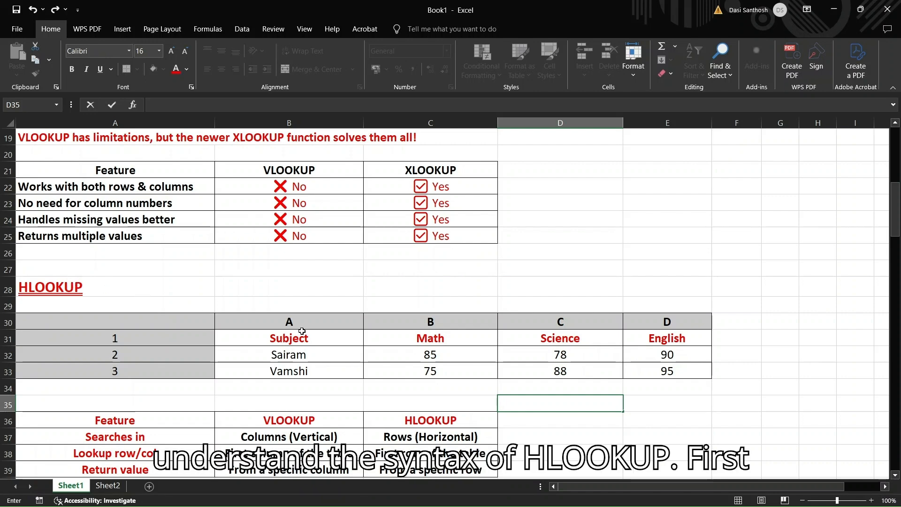
pyautogui.scroll(-1, 481, 354)
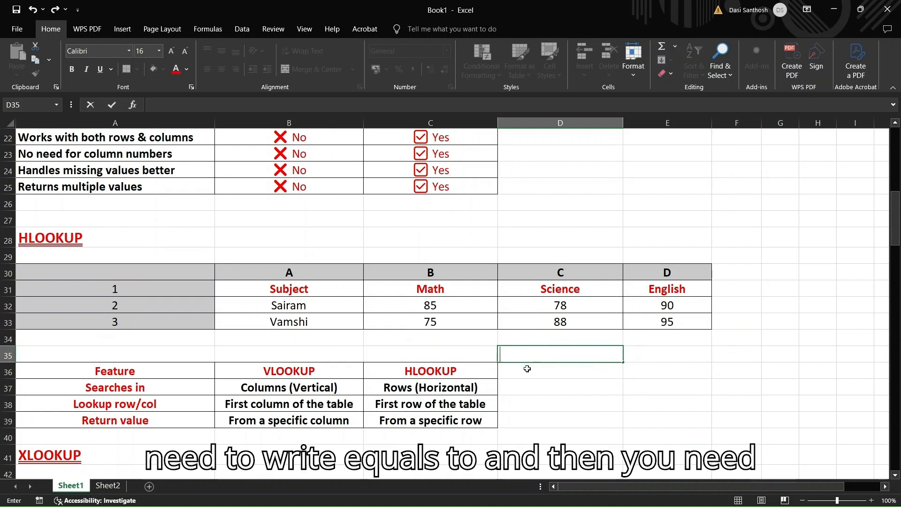
pyautogui.write('=')
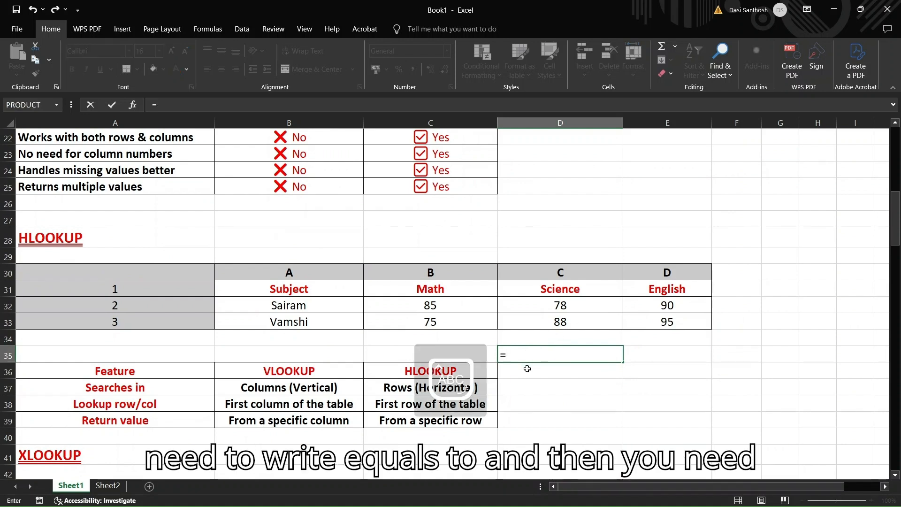
pyautogui.write('HLOOKUP(')
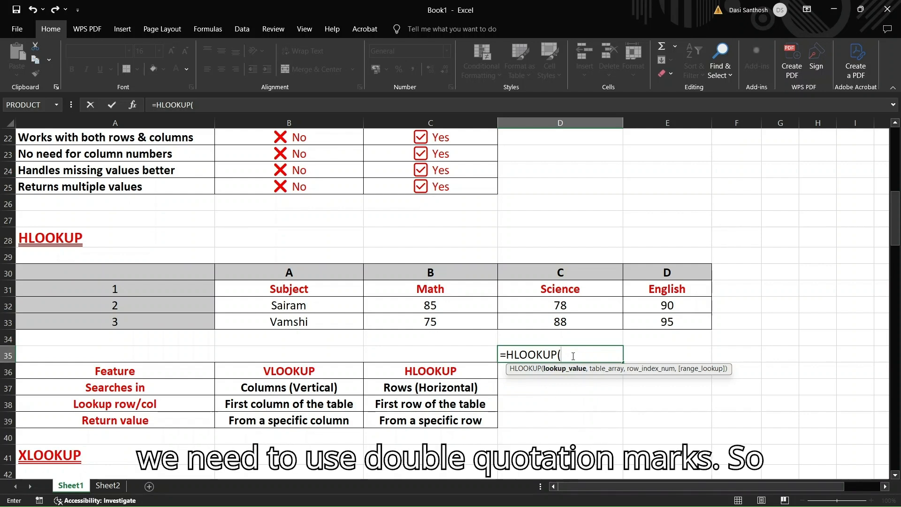
pyautogui.write('"')
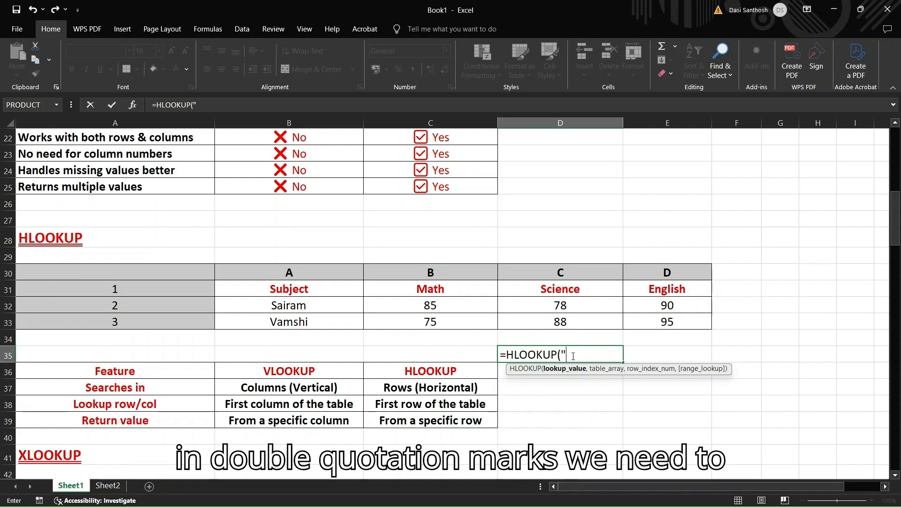
pyautogui.write('Ma')
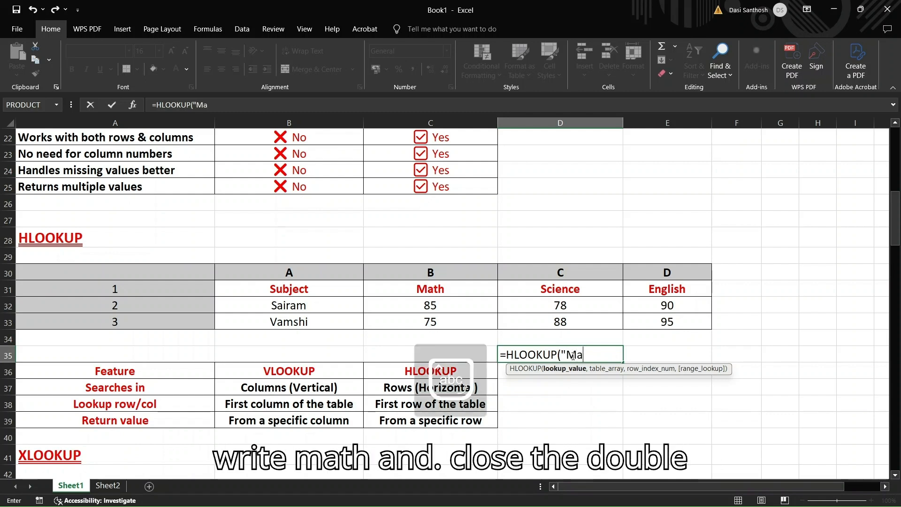
pyautogui.write('th",')
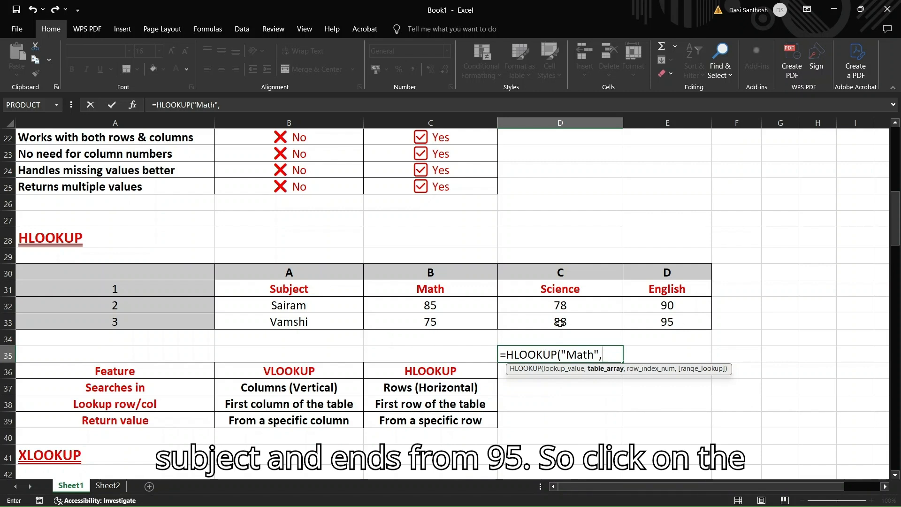
# Use the subject marks range B31:E33 as the table array of the D35 HLOOKUP
pyautogui.click(308, 290)
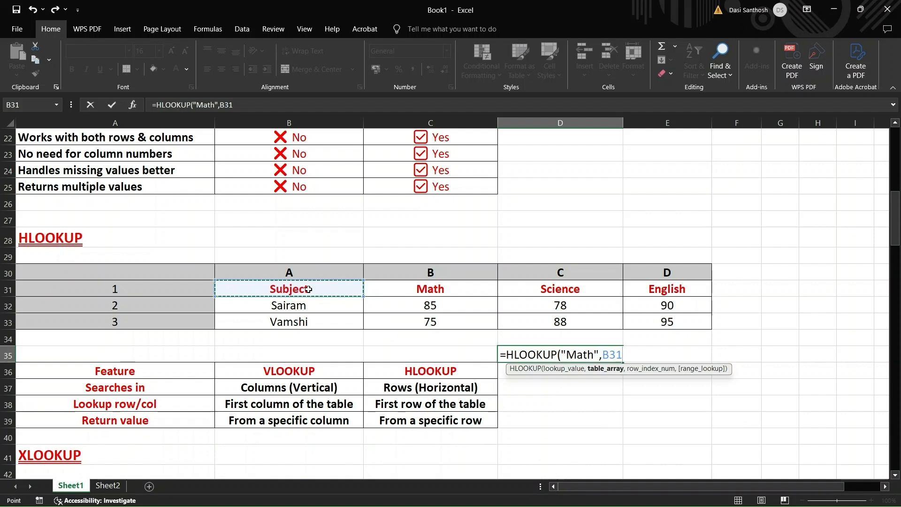
pyautogui.hotkey('shift', 'Right')
pyautogui.hotkey('shift', 'Right')
pyautogui.hotkey('shift', 'Right')
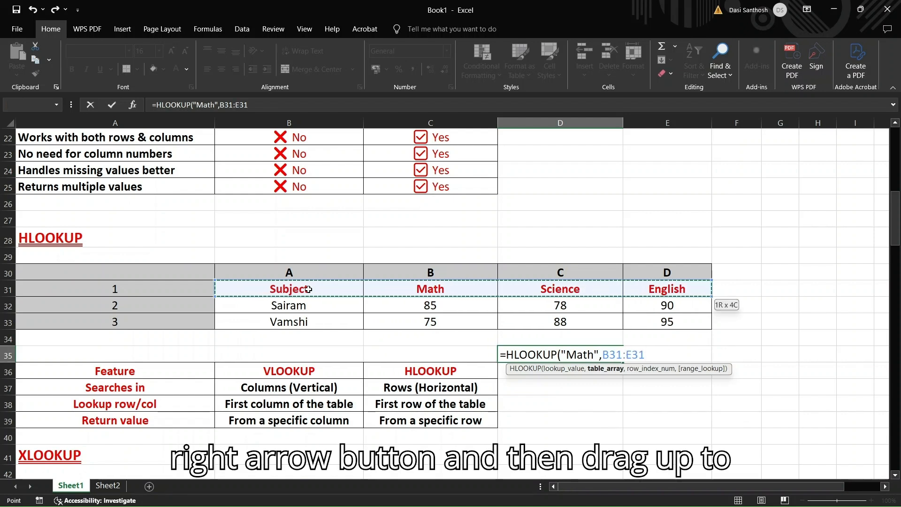
pyautogui.hotkey('shift', 'Down')
pyautogui.hotkey('shift', 'Down')
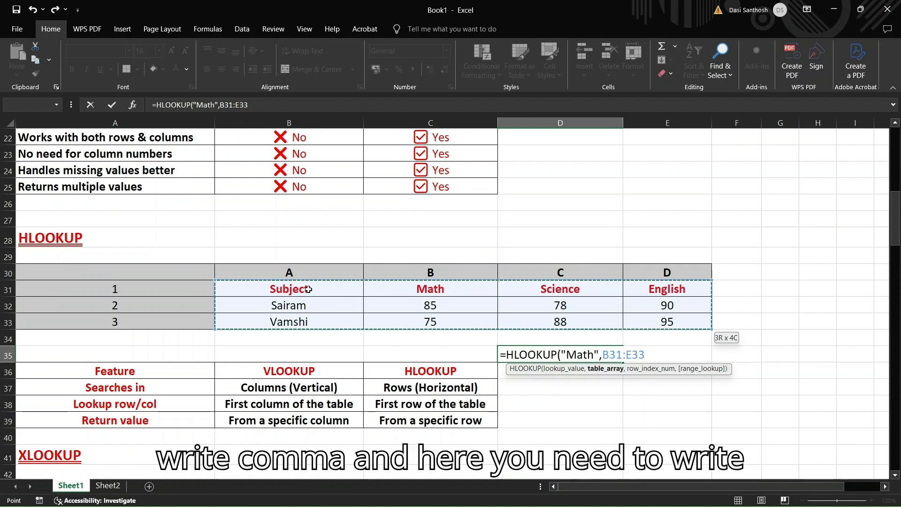
pyautogui.write(',')
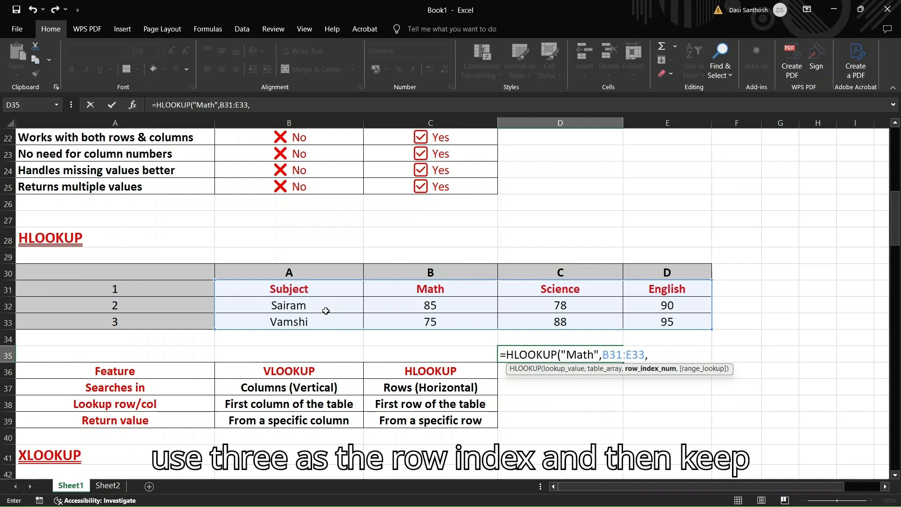
# Complete the D35 HLOOKUP with row index 3 and FALSE for an exact match, and check the finished formula
pyautogui.write('3,')
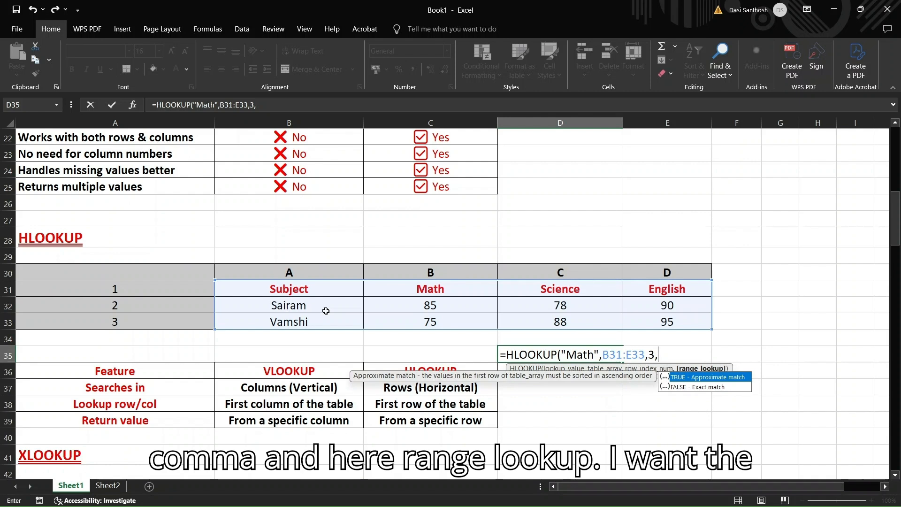
pyautogui.press('capslock')
pyautogui.write('FALSE')
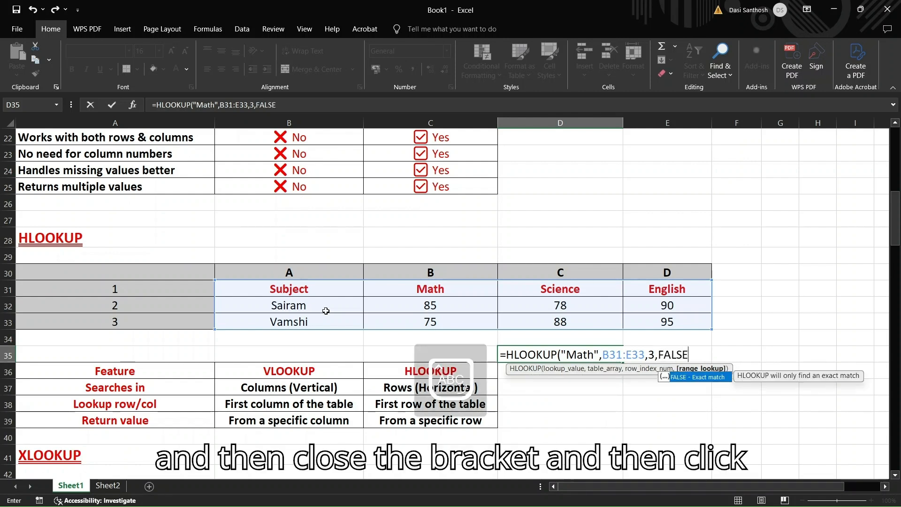
pyautogui.write(')')
pyautogui.press('Return')
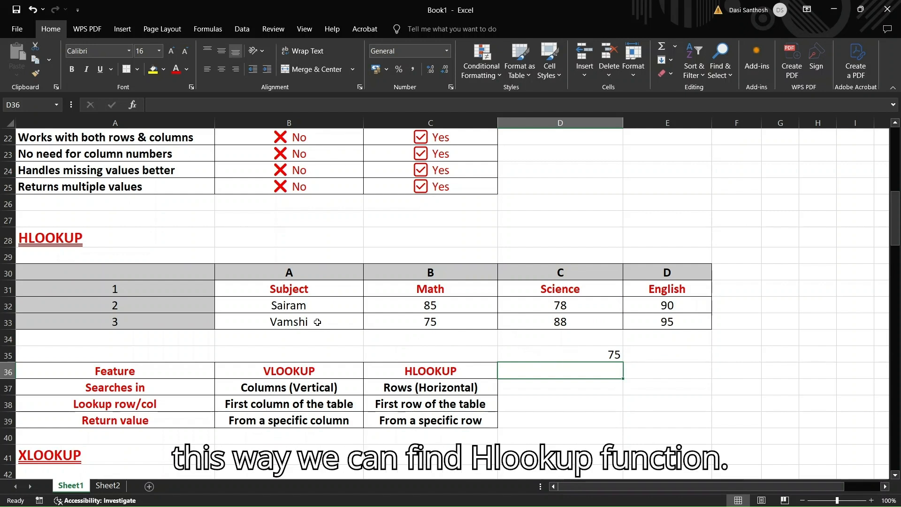
pyautogui.click(594, 356)
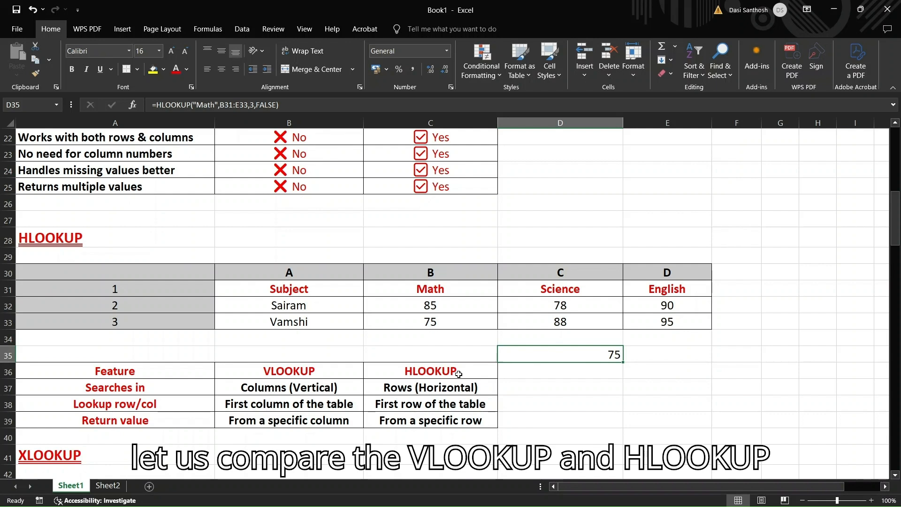
pyautogui.scroll(-1, 464, 371)
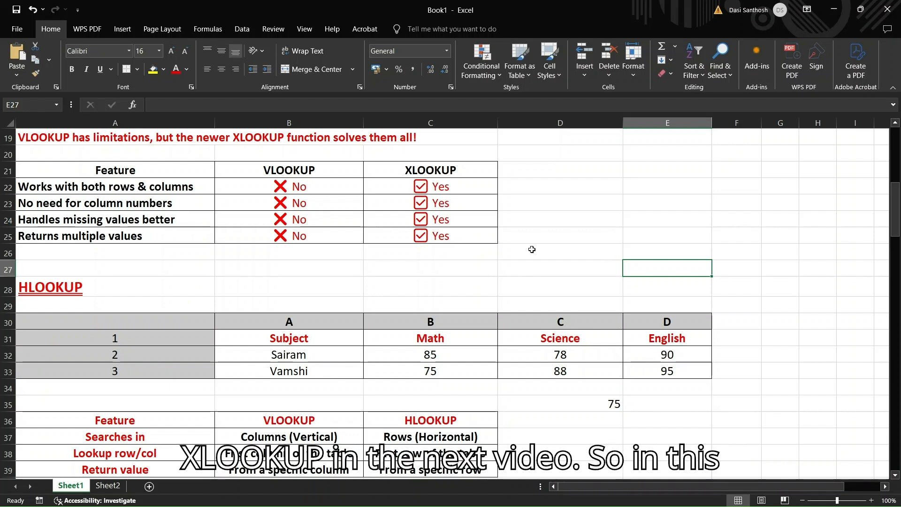
pyautogui.scroll(6, 532, 249)
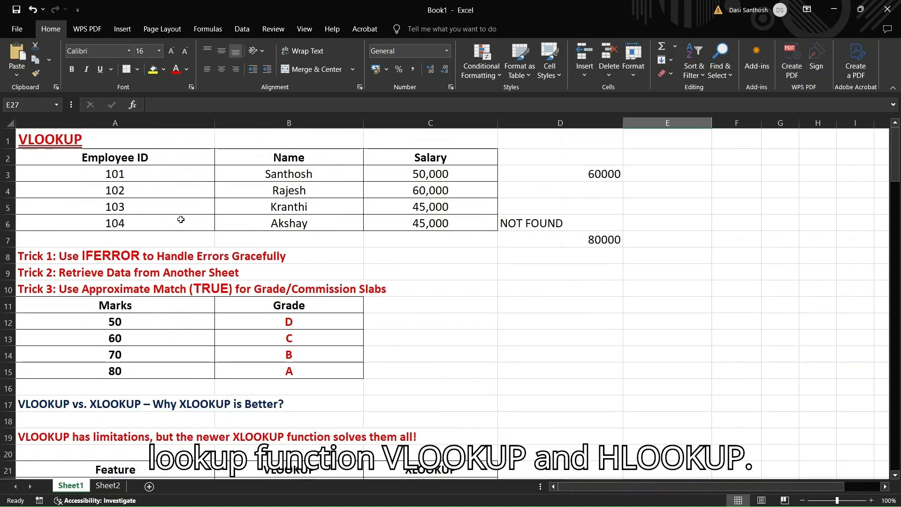
pyautogui.scroll(-3, 255, 386)
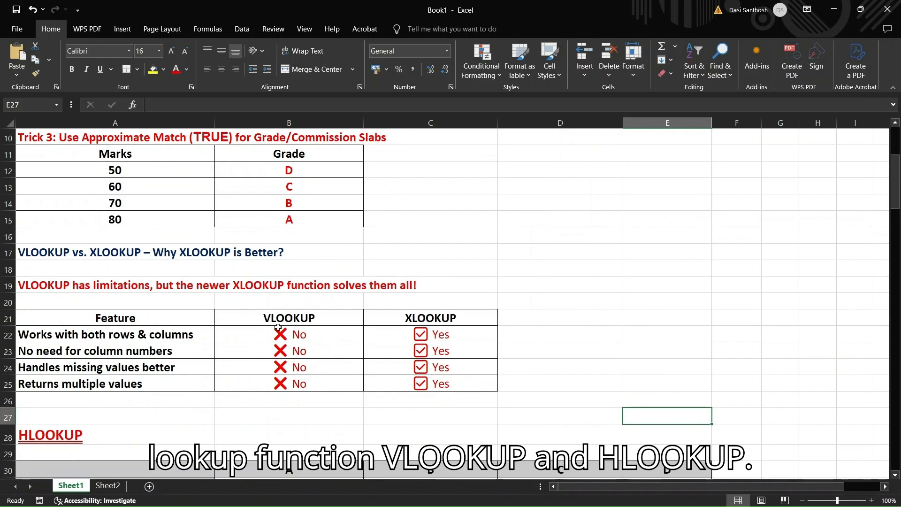
pyautogui.scroll(3, 145, 427)
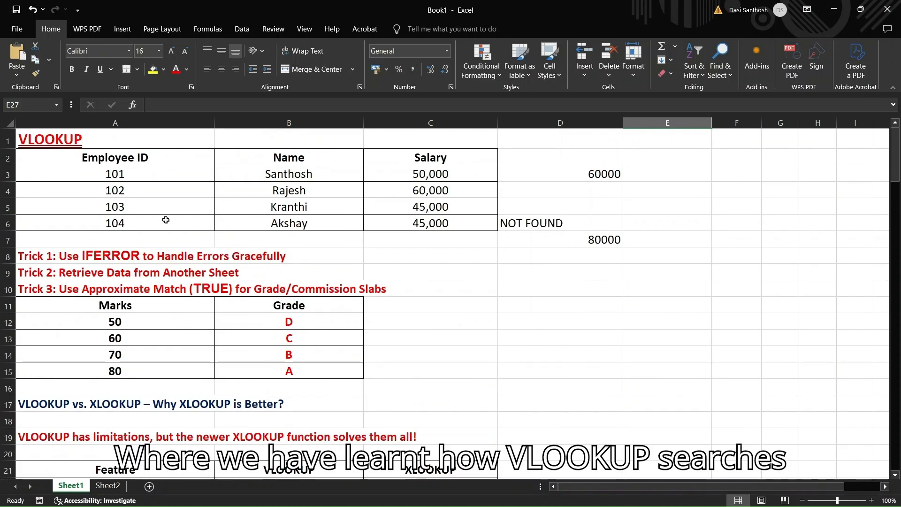